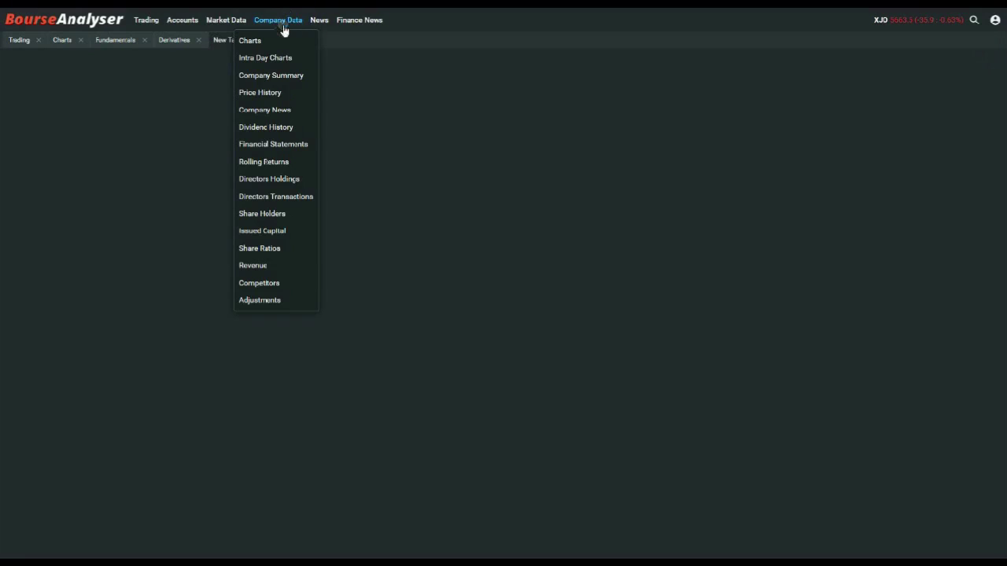
Open a BHP.XASX price chart (6 Months, Day, with volume) and enlarge it to fill the tab
click(276, 39)
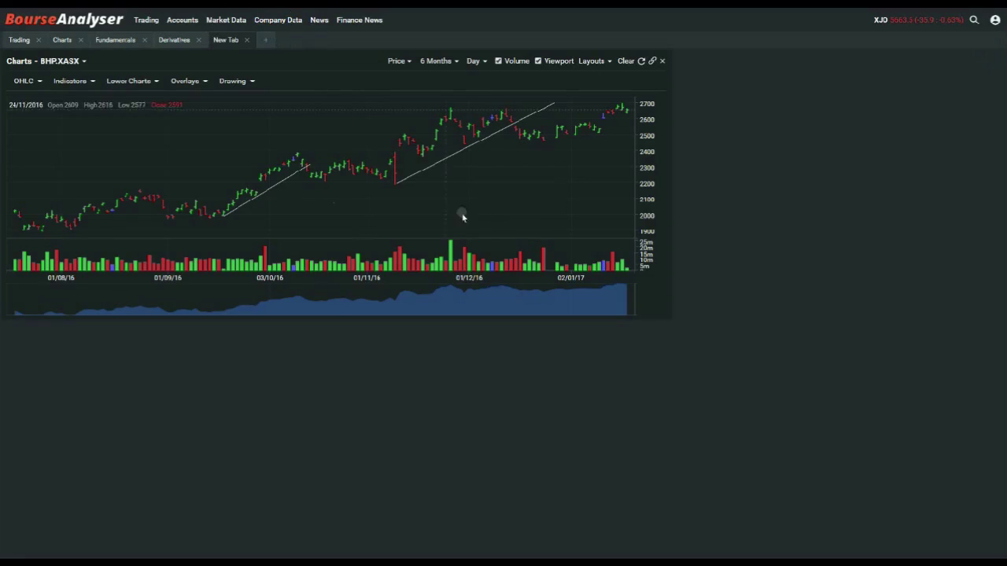
drag(669, 317, 1001, 549)
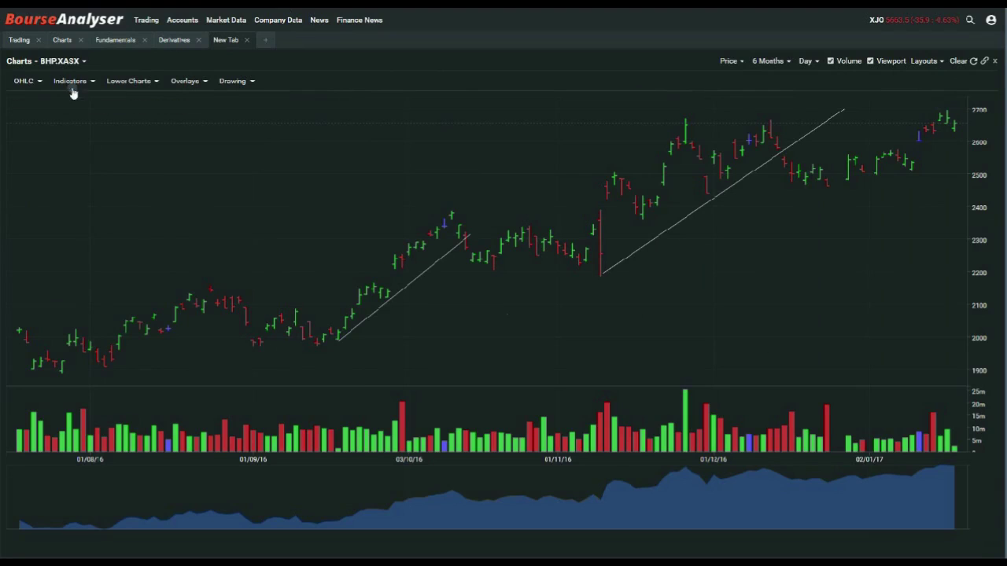
Switch the charted security to CBA.XASX, then to WBC.XASX (Westpac Banking Corporation)
click(58, 65)
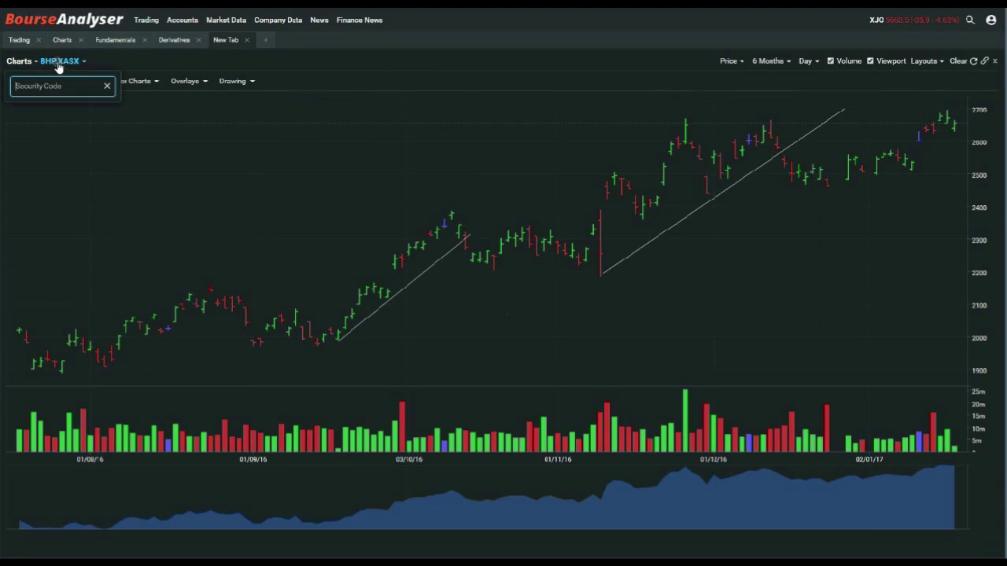
text(cba)
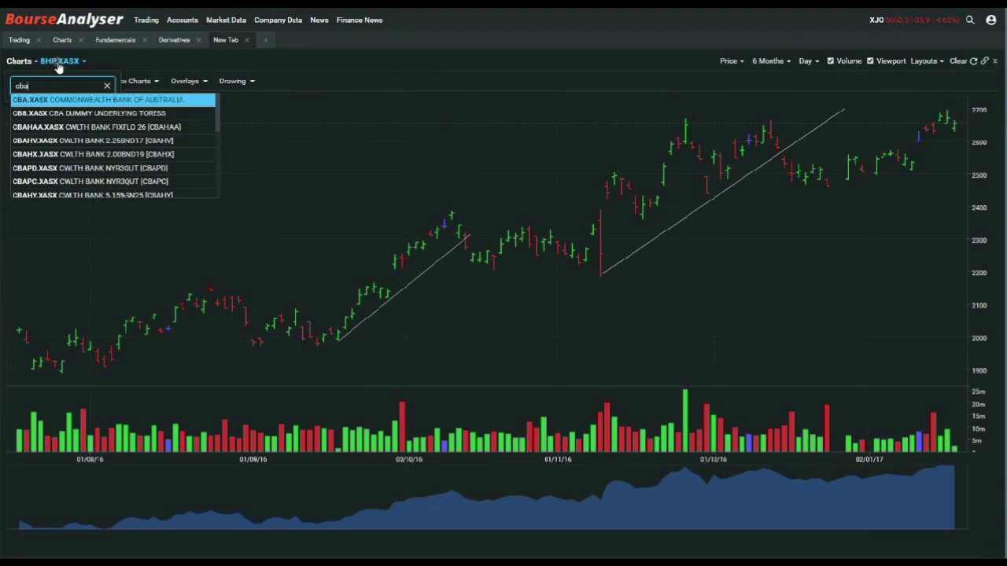
click(90, 98)
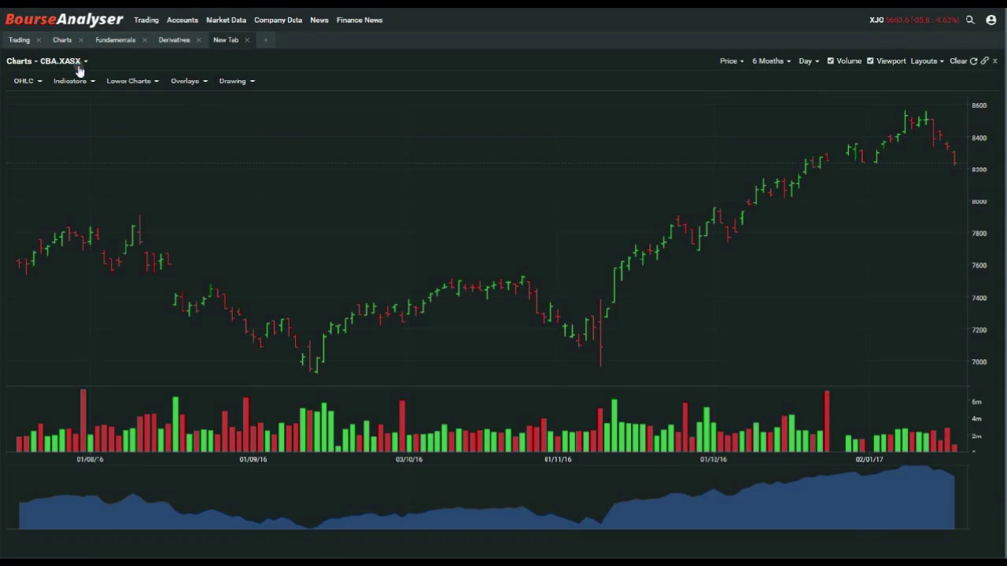
click(72, 63)
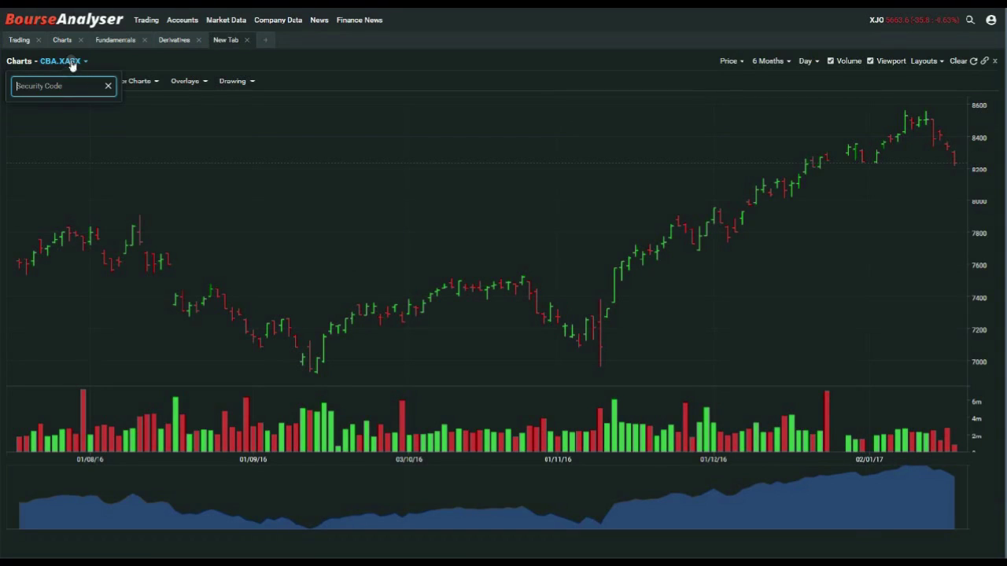
text(westpac)
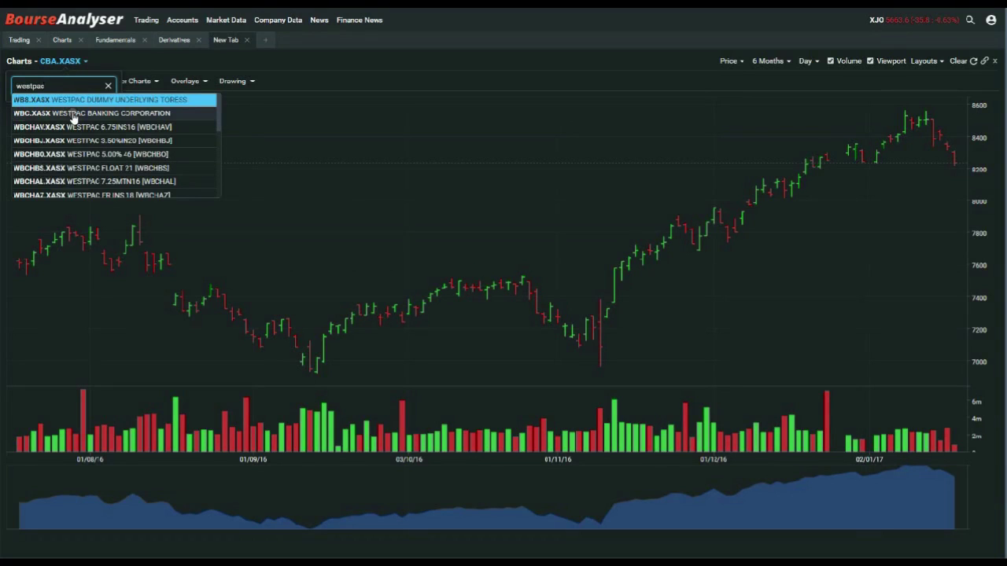
click(72, 114)
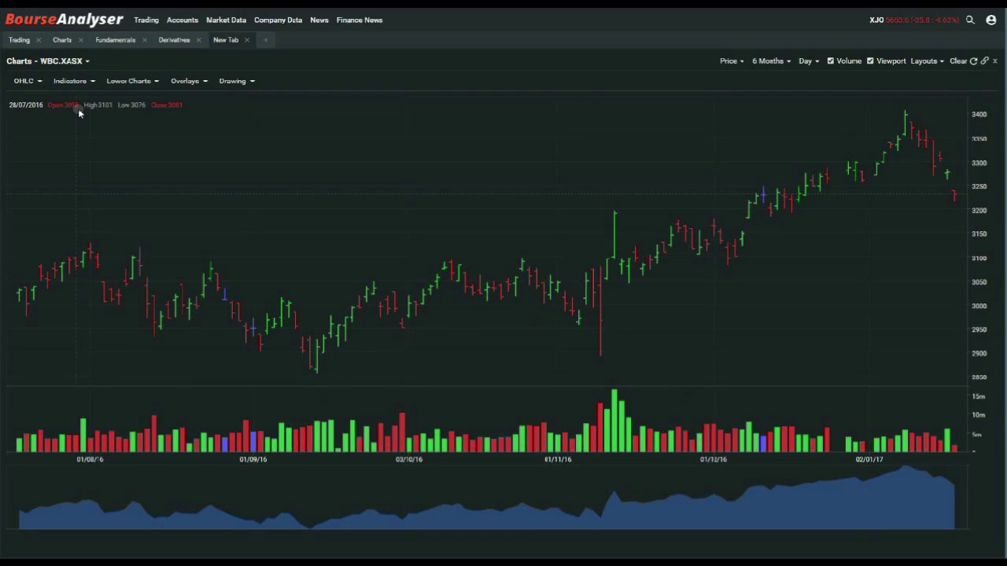
Try the Candlestick, Line, Area and Point chart styles, finishing on Candlestick
click(38, 82)
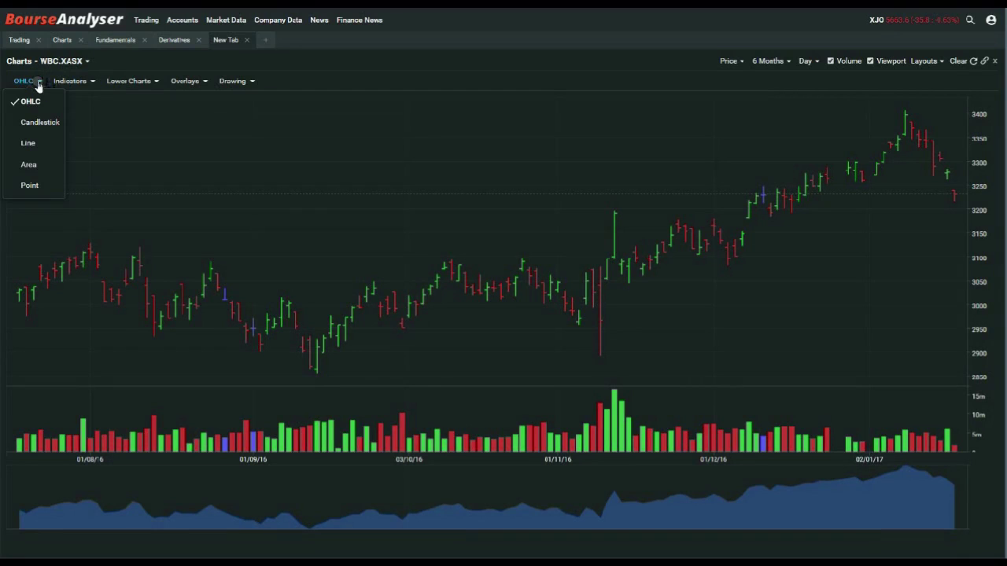
click(37, 123)
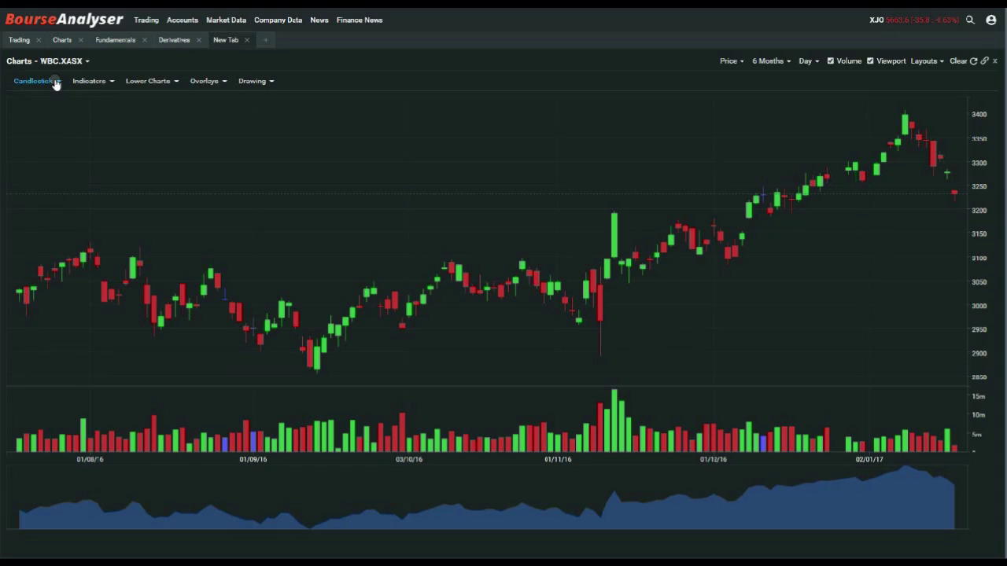
click(56, 83)
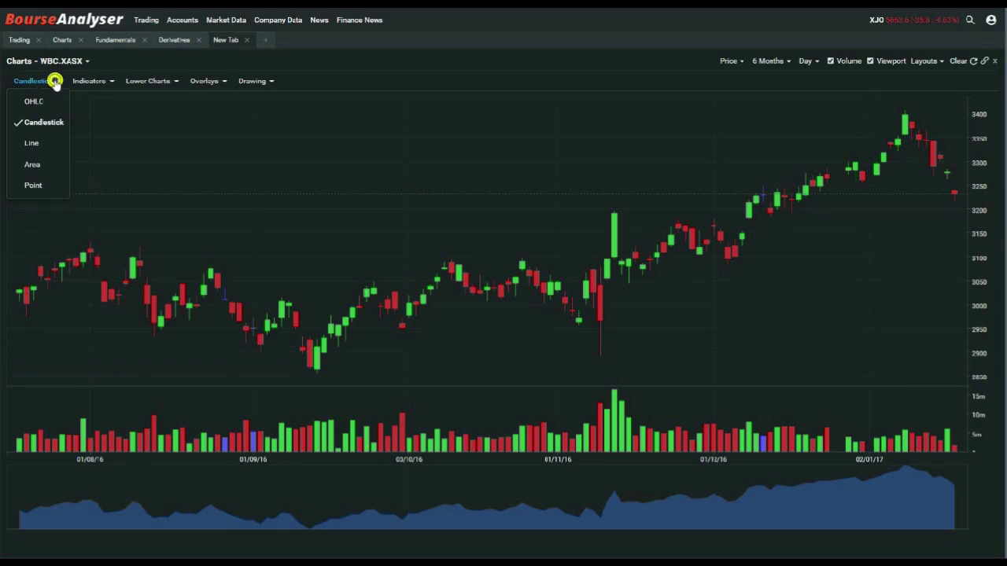
click(48, 141)
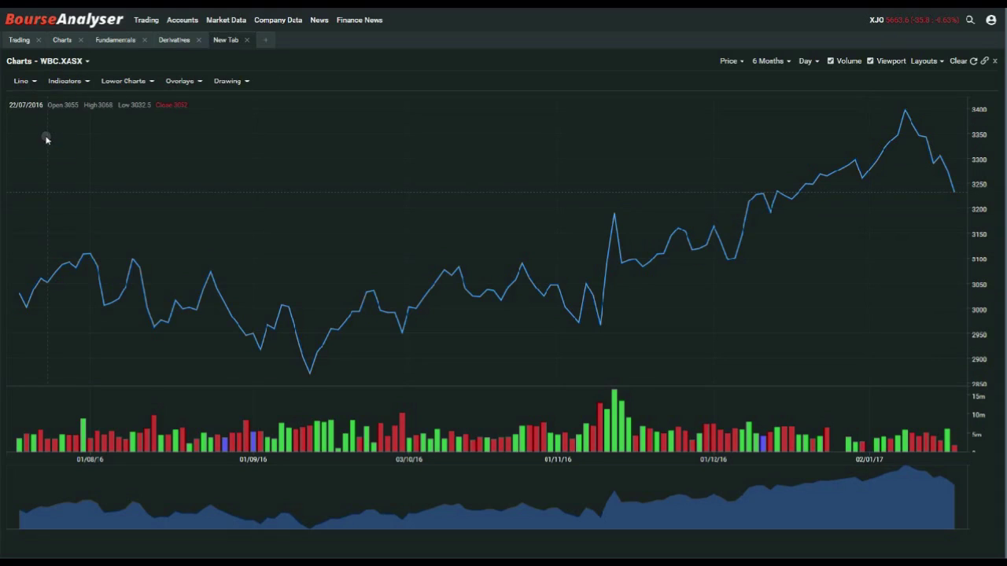
click(36, 82)
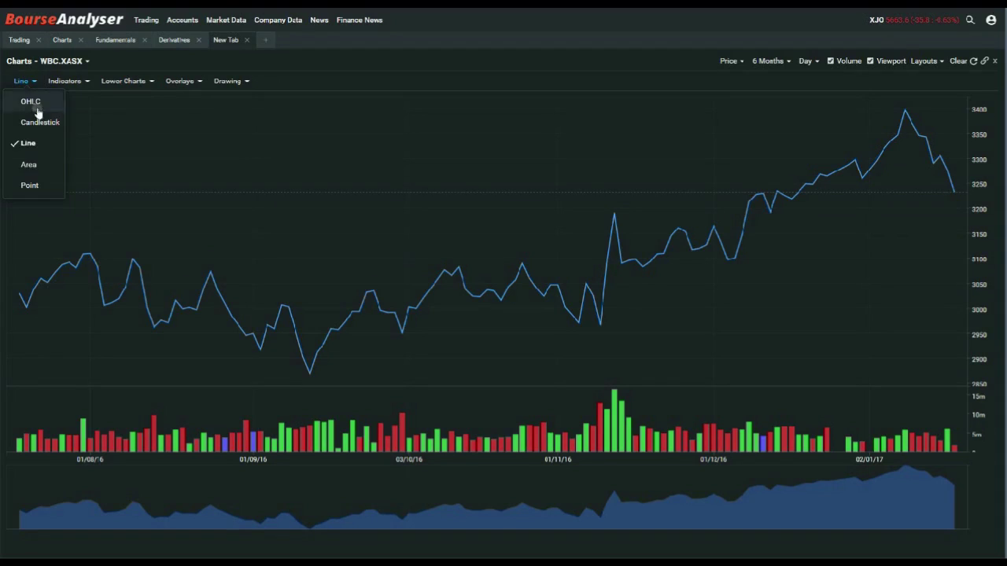
click(35, 161)
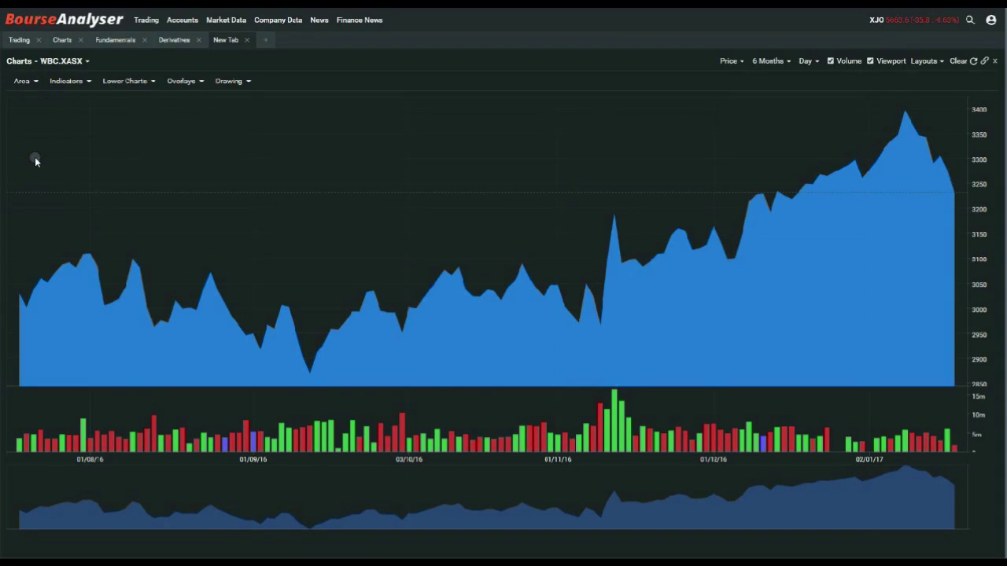
click(36, 83)
click(35, 186)
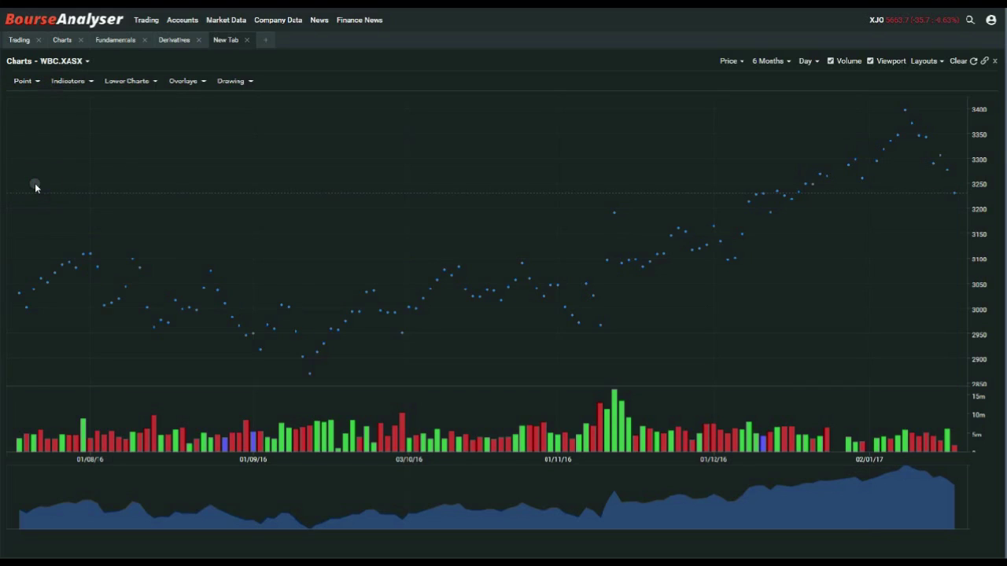
click(41, 83)
click(43, 119)
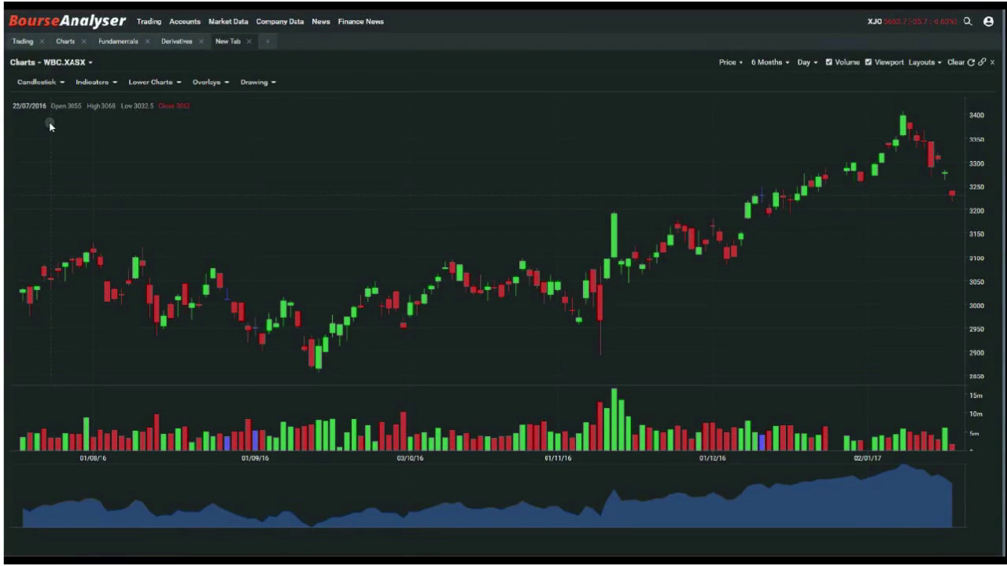
Add a Simple Moving Average with period 16 and a cyan line
click(115, 83)
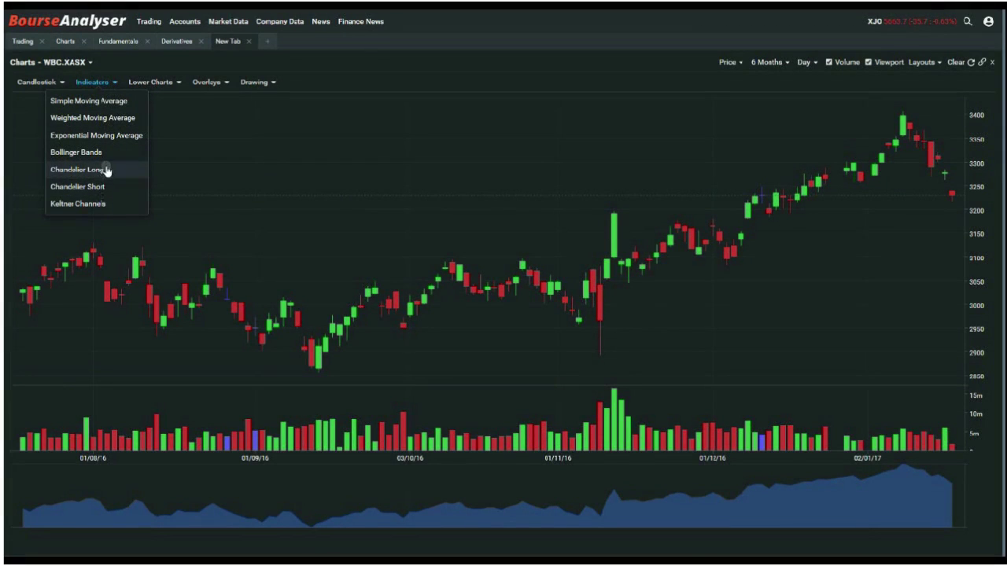
click(112, 100)
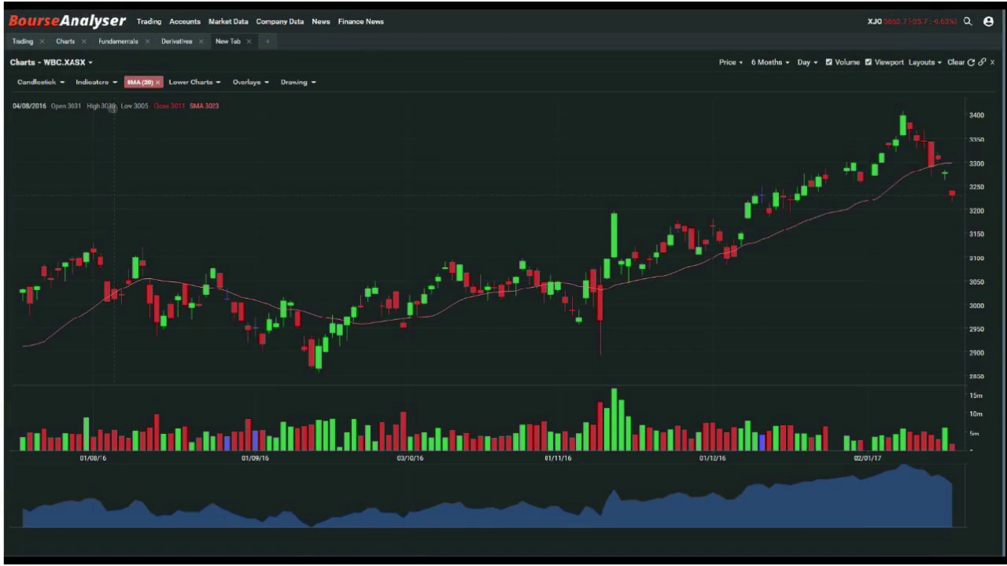
click(149, 88)
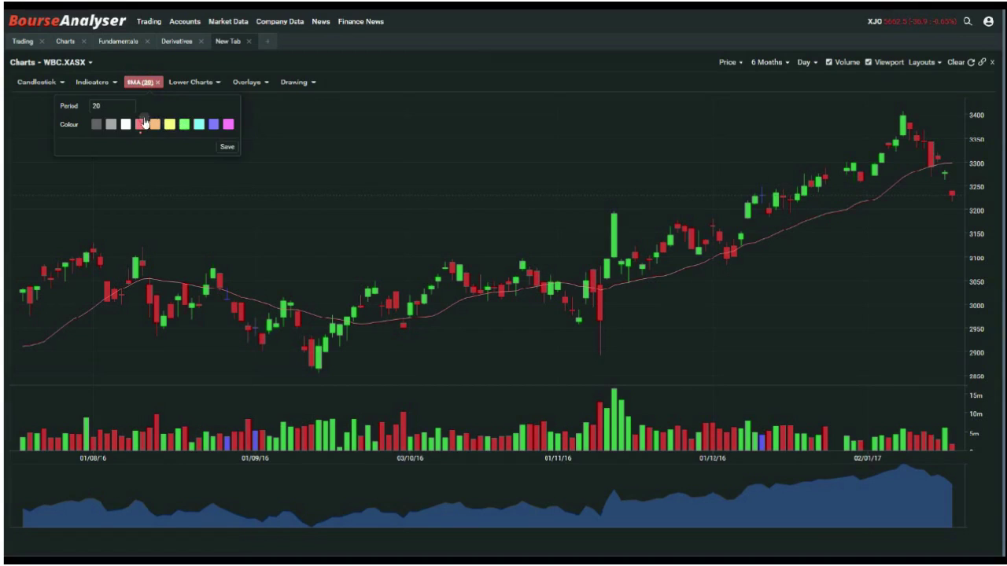
double_click(91, 106)
click(92, 105)
text(16)
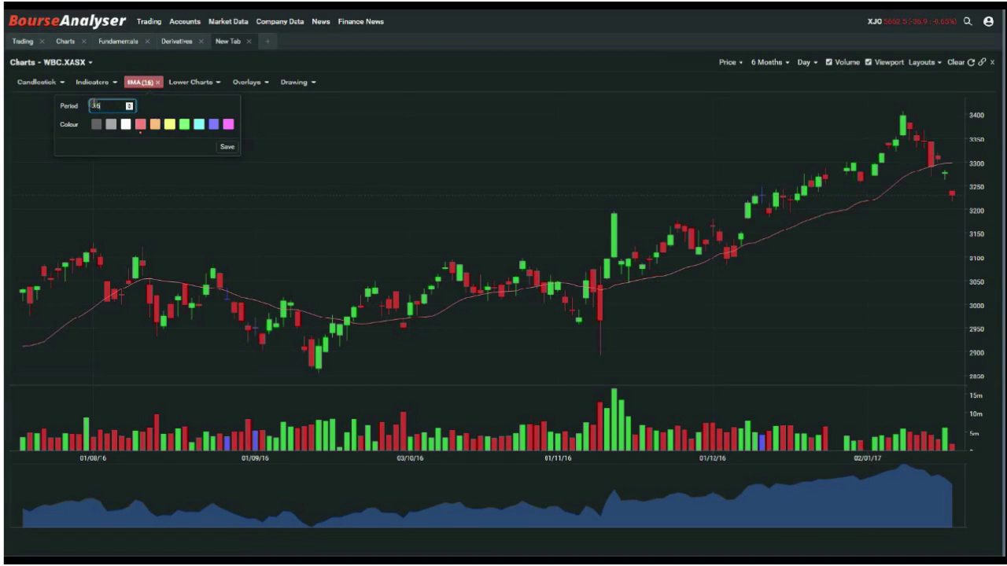
click(201, 126)
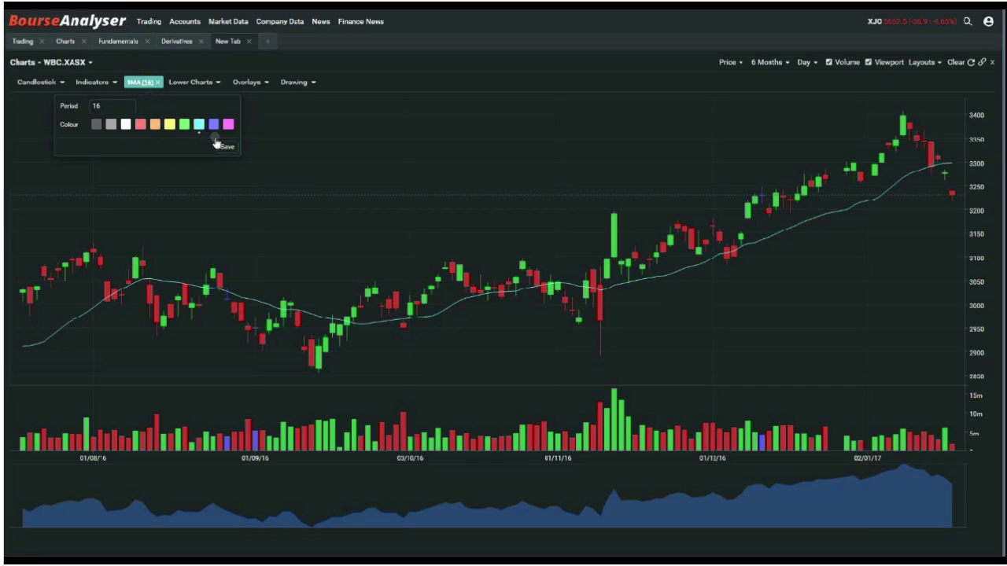
click(226, 147)
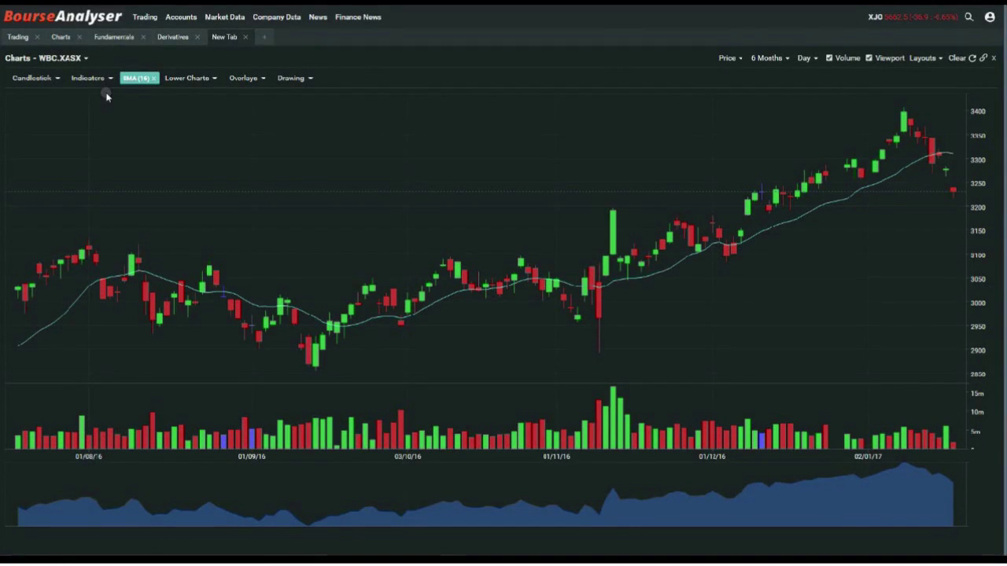
Add a Relative Strength Index lower chart with period 20, upper band 70, lower band 30
click(213, 79)
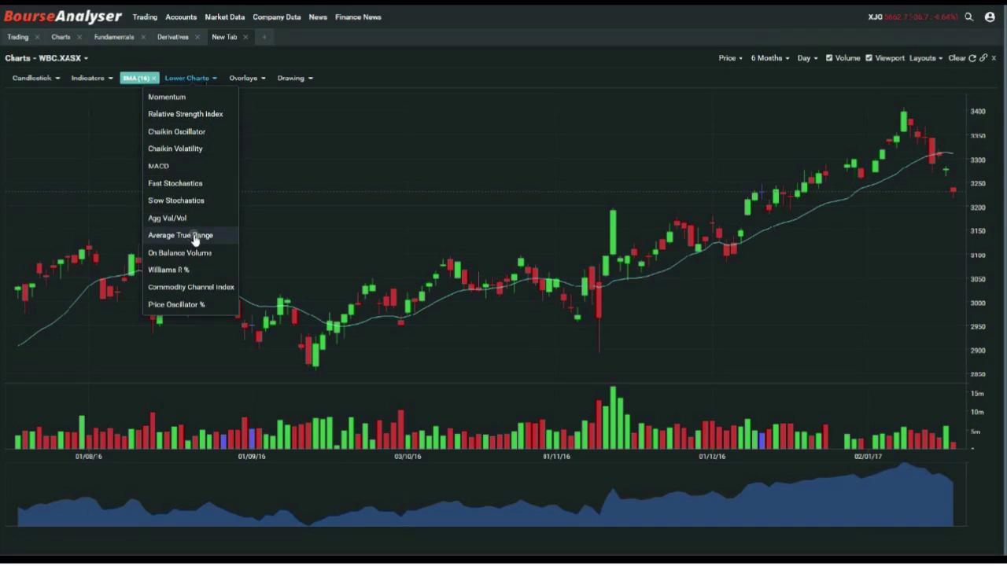
click(205, 115)
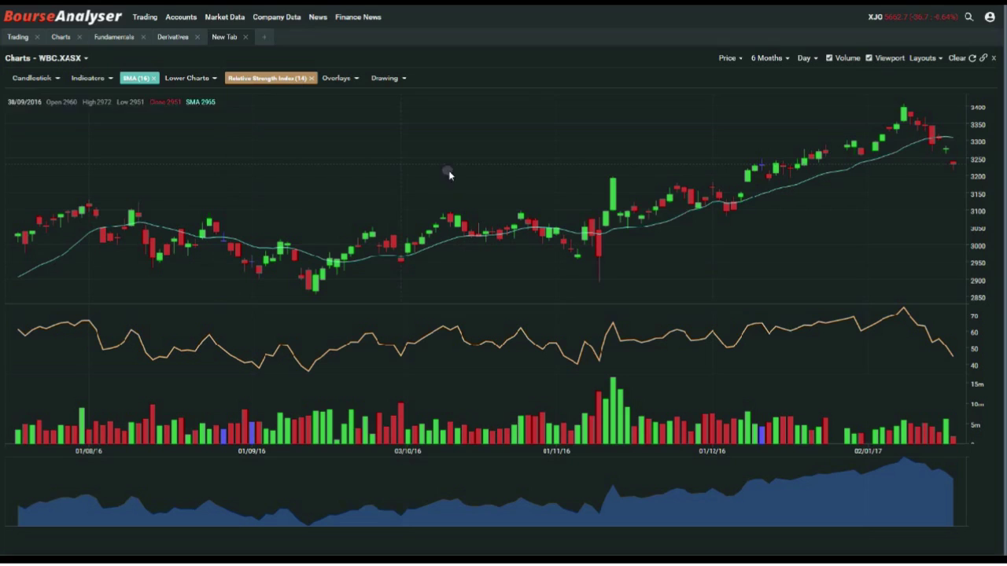
click(302, 80)
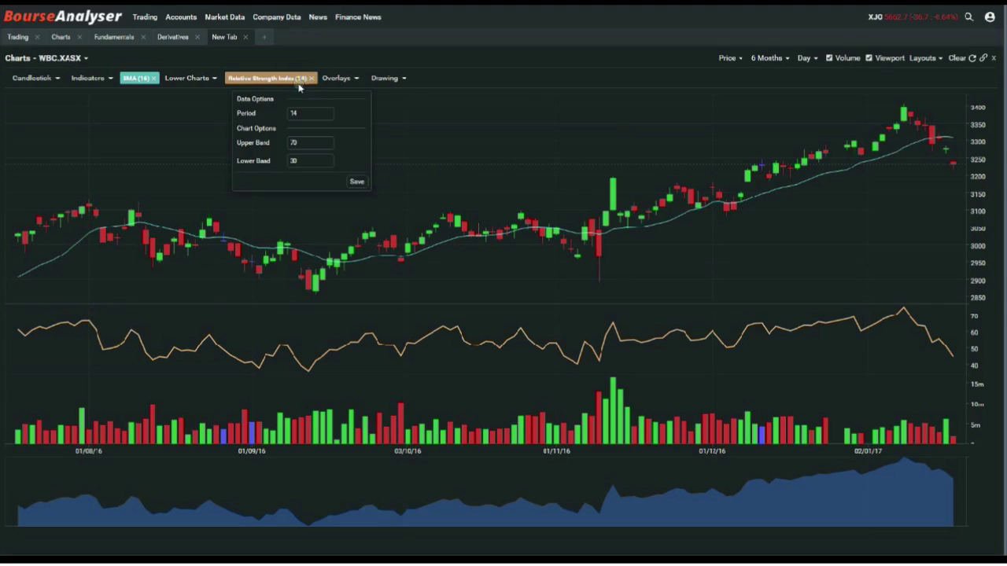
drag(303, 115, 286, 109)
text(20)
click(308, 143)
text(80)
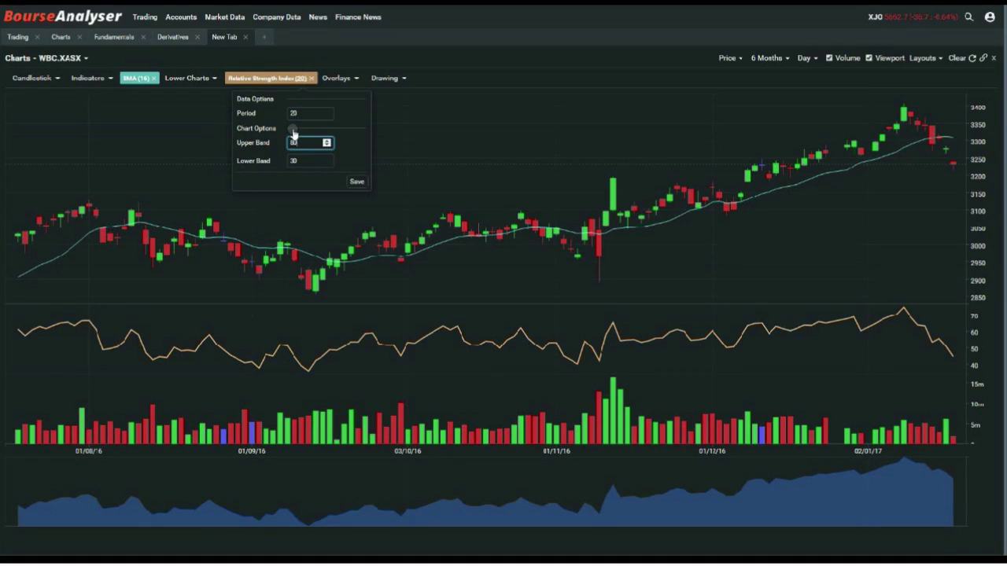
double_click(312, 142)
text(70)
click(358, 183)
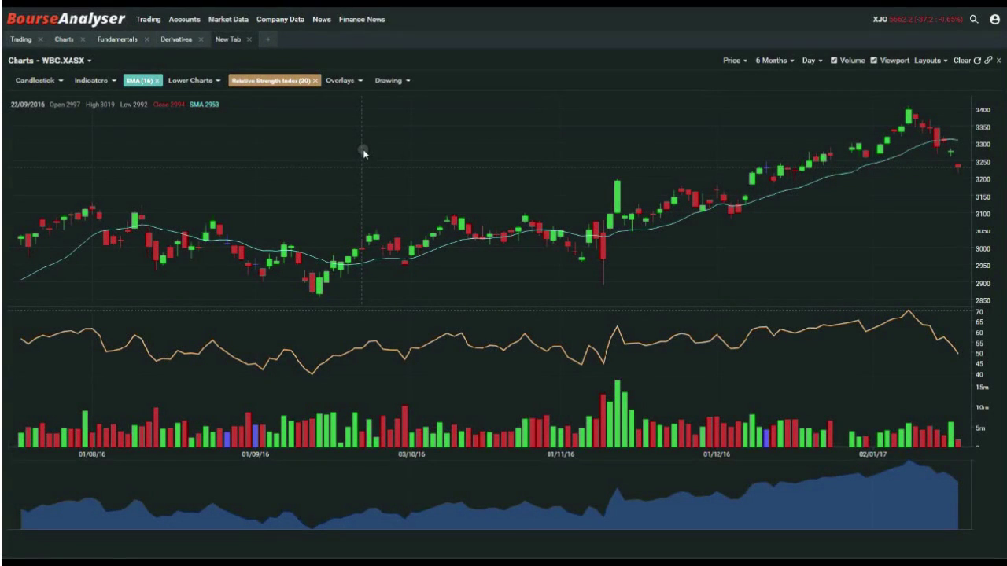
Add a Fibonacci retracement overlay, move its start to 20/09/16, then remove it
click(359, 80)
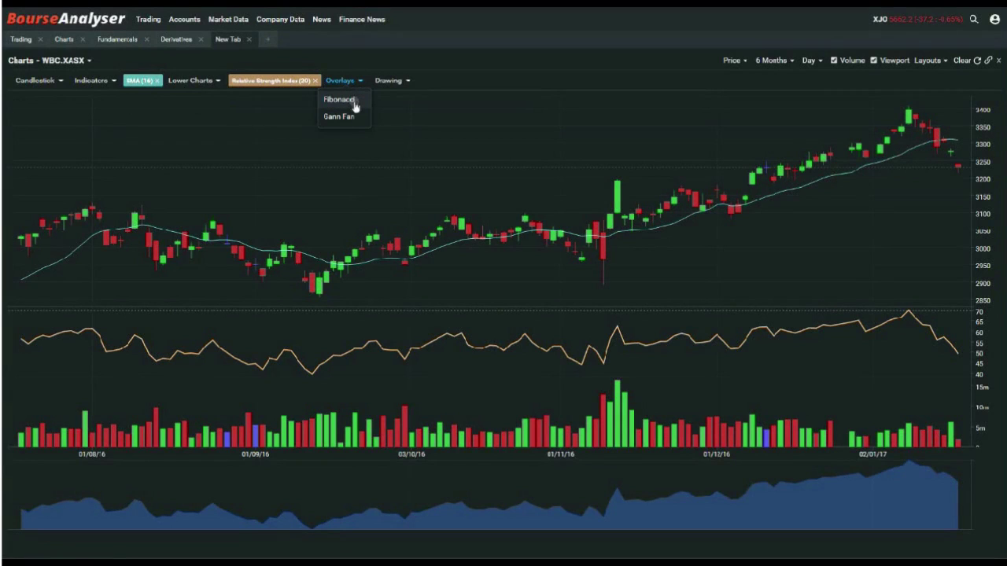
click(353, 100)
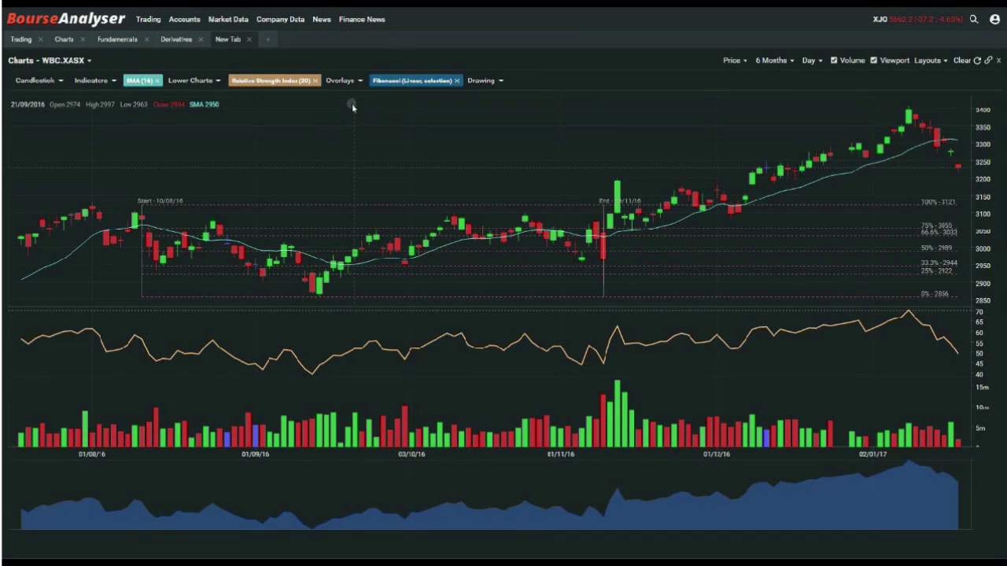
click(143, 209)
click(349, 229)
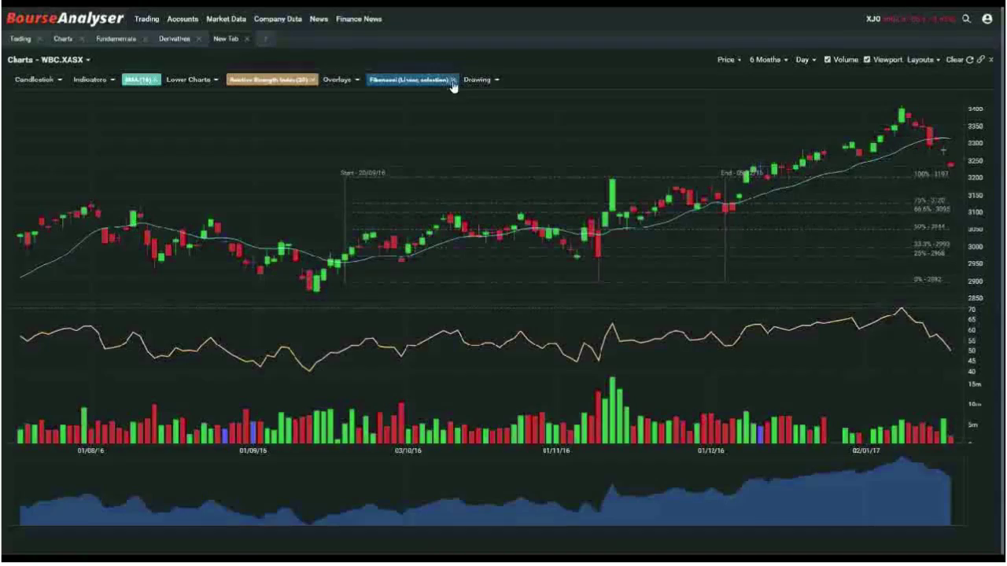
click(447, 79)
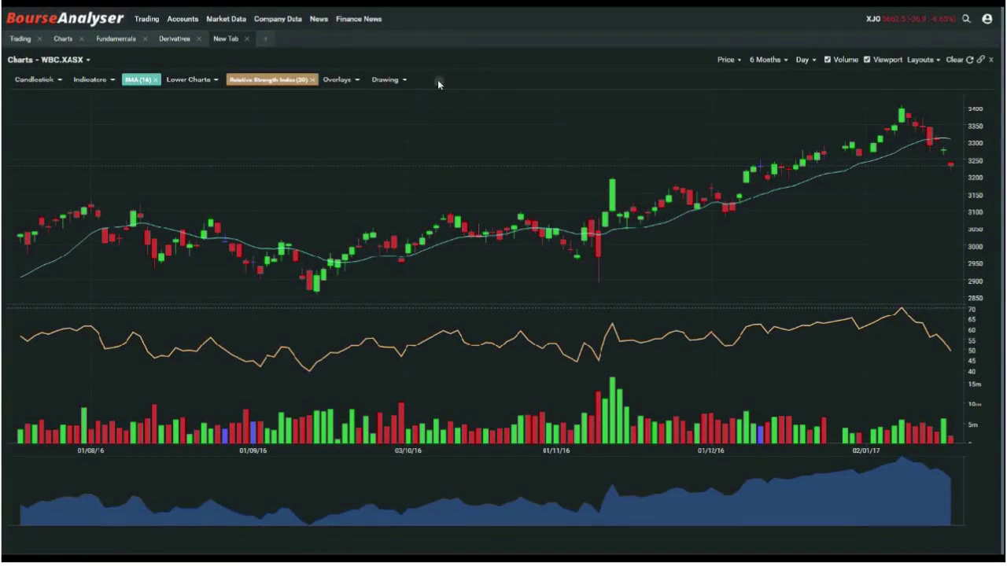
Turn drawing on in yellow and draw a trend line from the early-November low to mid-January
click(402, 80)
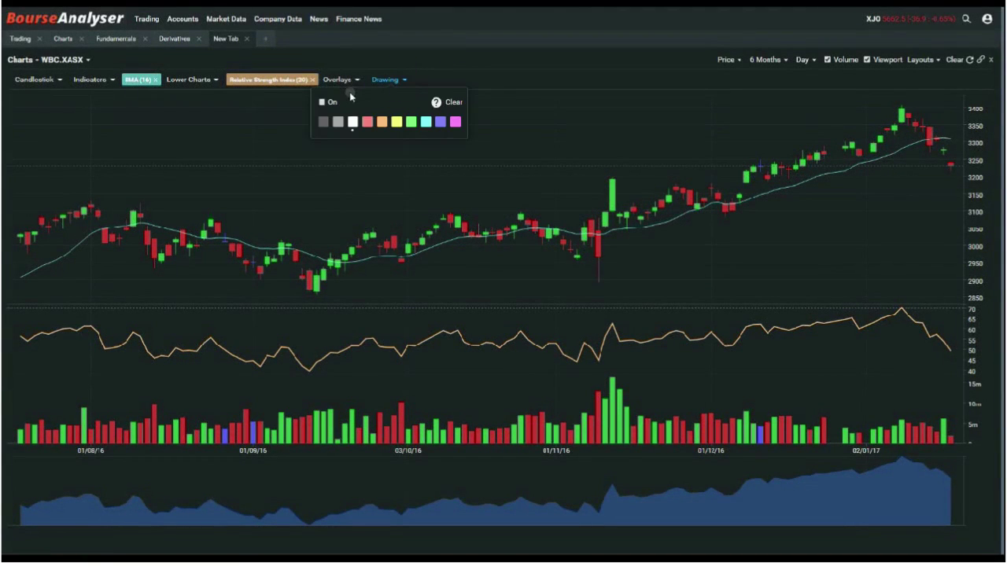
click(323, 102)
click(397, 123)
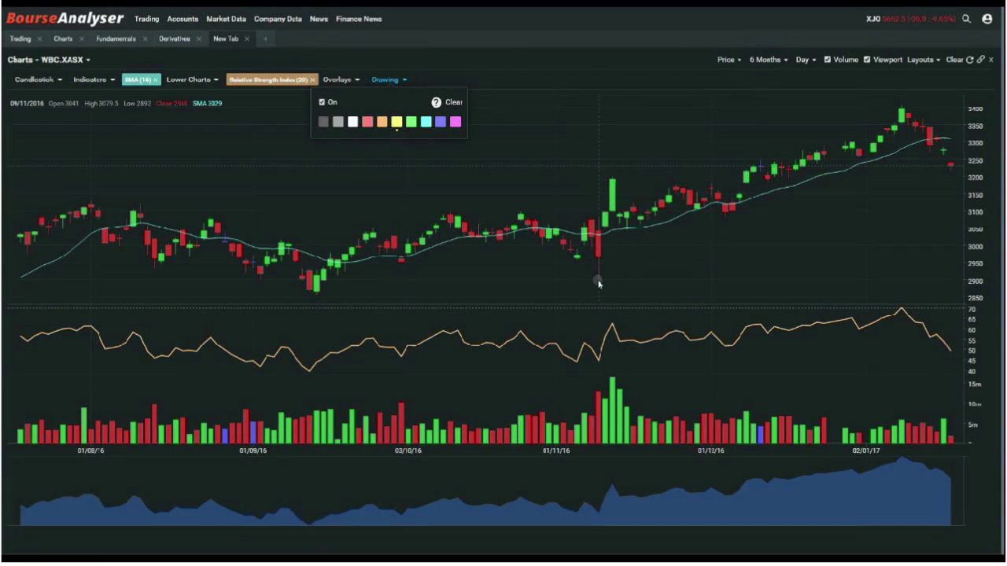
drag(598, 281, 931, 156)
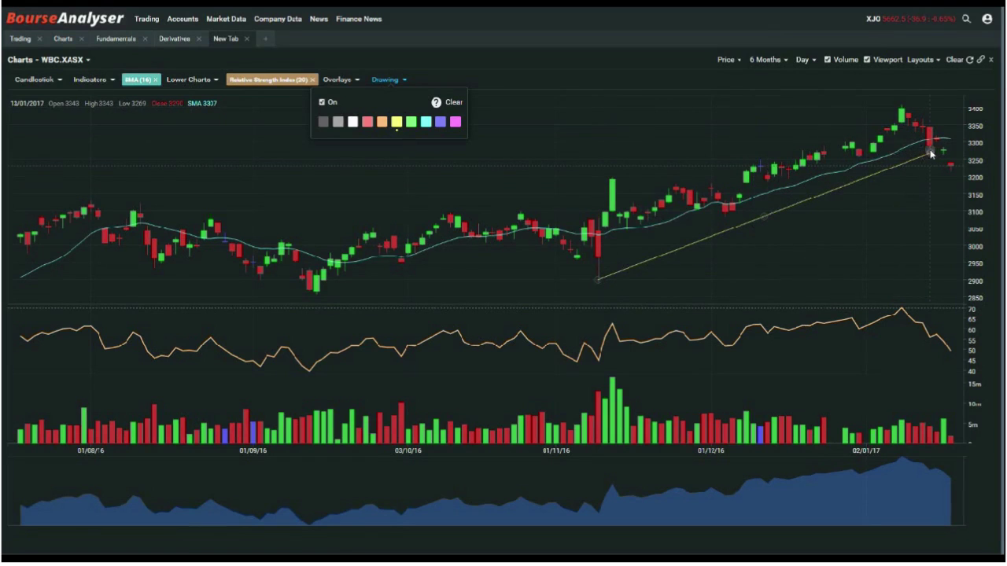
mouse_move(930, 152)
mouse_down()
mouse_move(939, 173)
mouse_move(932, 157)
mouse_up()
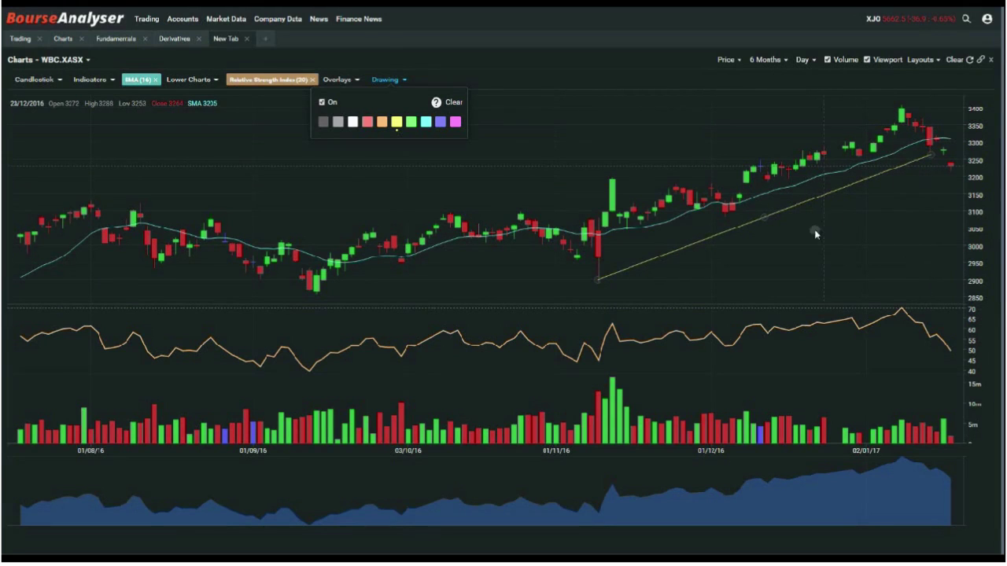
Nudge the trend line, add and delete a parallel channel line, turn drawing off, and view 12 months
click(764, 218)
mouse_move(764, 218)
mouse_down()
mouse_move(773, 231)
mouse_move(767, 220)
mouse_up()
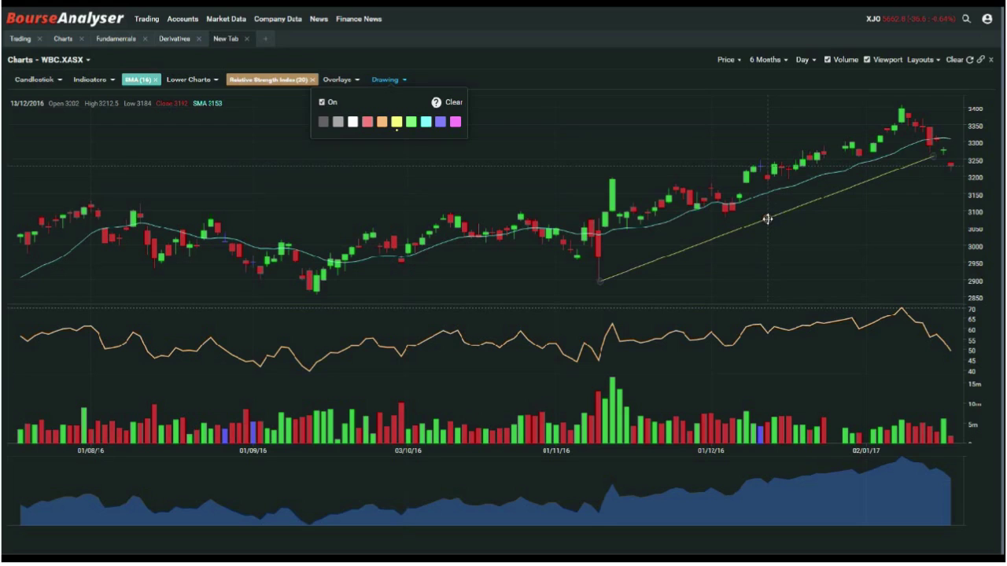
click(767, 220)
drag(767, 219, 653, 157)
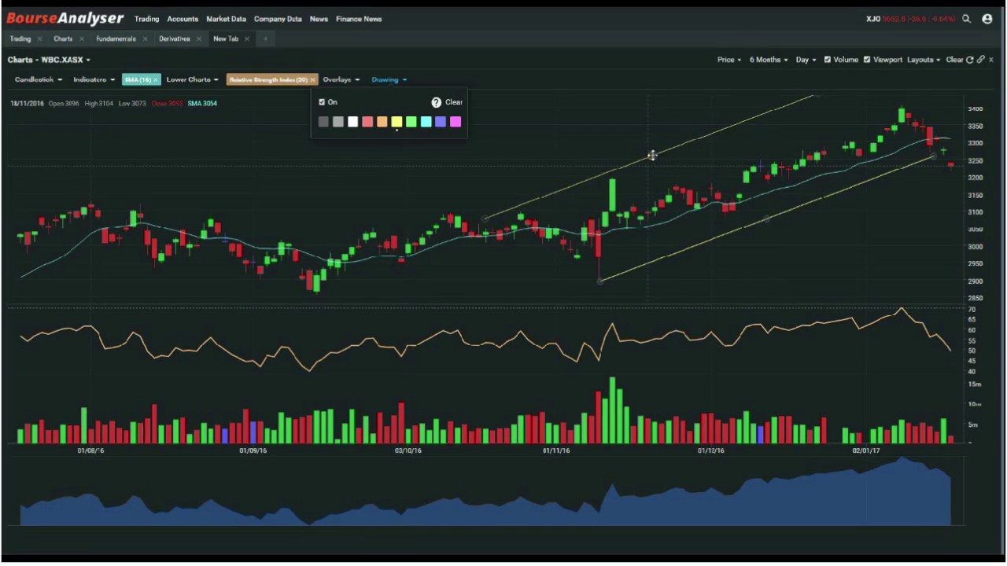
right_click(652, 155)
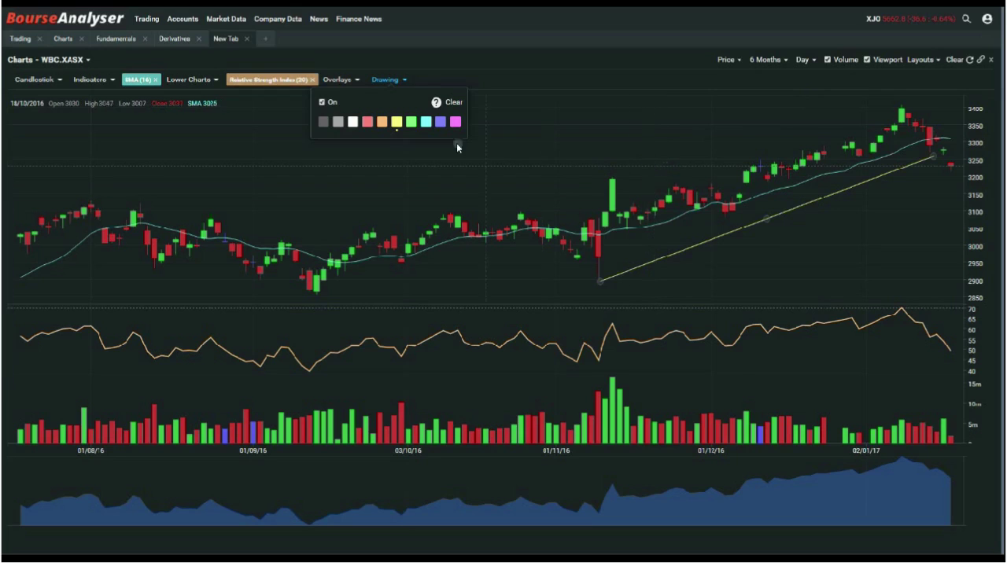
click(335, 104)
mouse_move(140, 129)
mouse_down()
mouse_move(818, 129)
mouse_move(670, 126)
mouse_up()
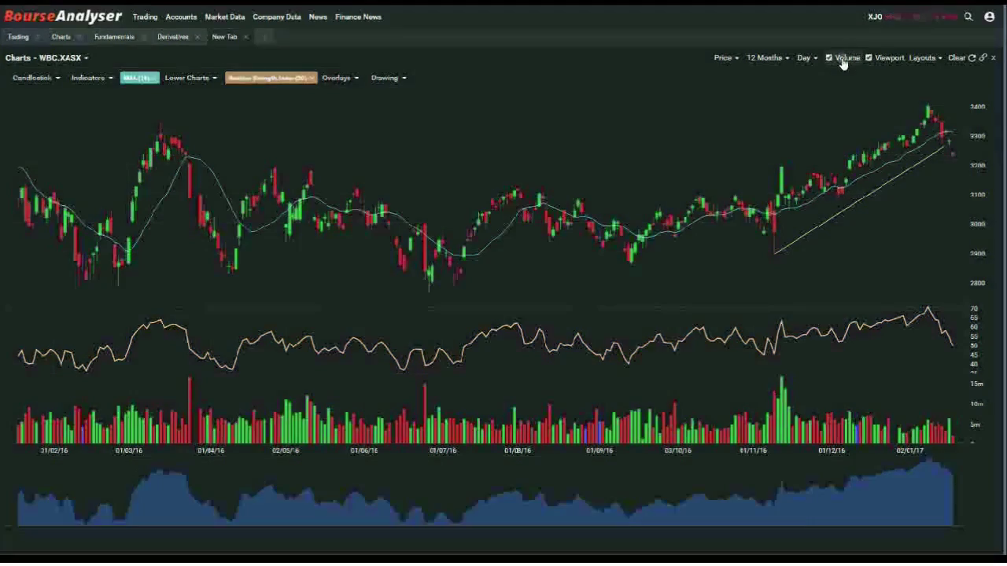
Clear all indicators and drawings, and hide the Volume and Viewport panes
click(957, 59)
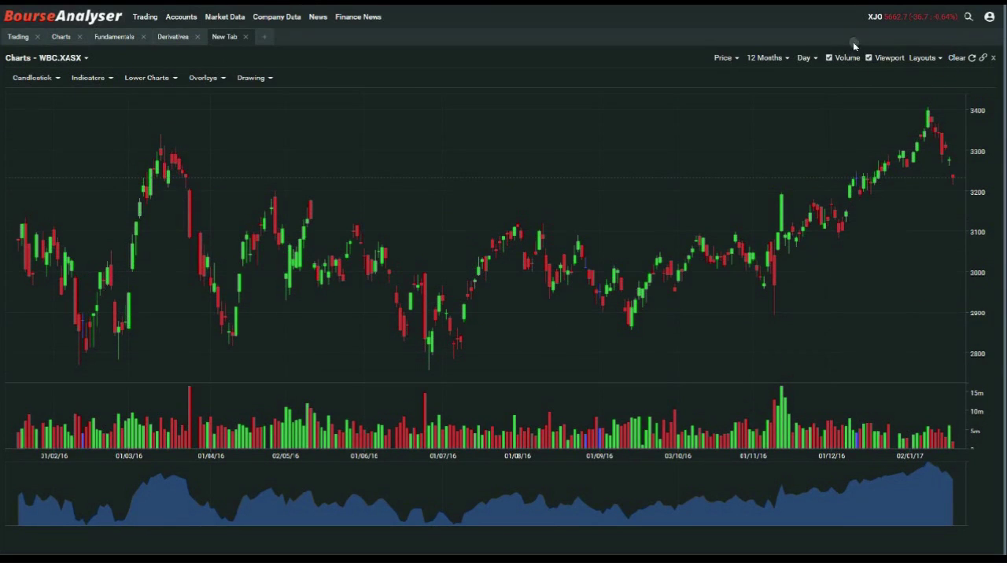
click(841, 59)
click(875, 58)
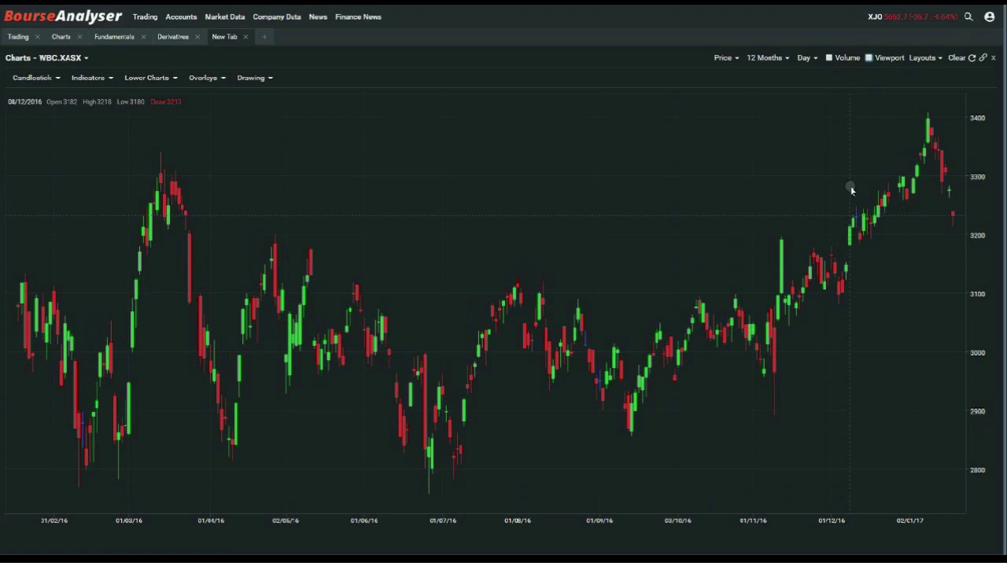
Compare WBC.XASX against CBA.XASX in Comparison mode, then remove CBA.XASX
click(737, 58)
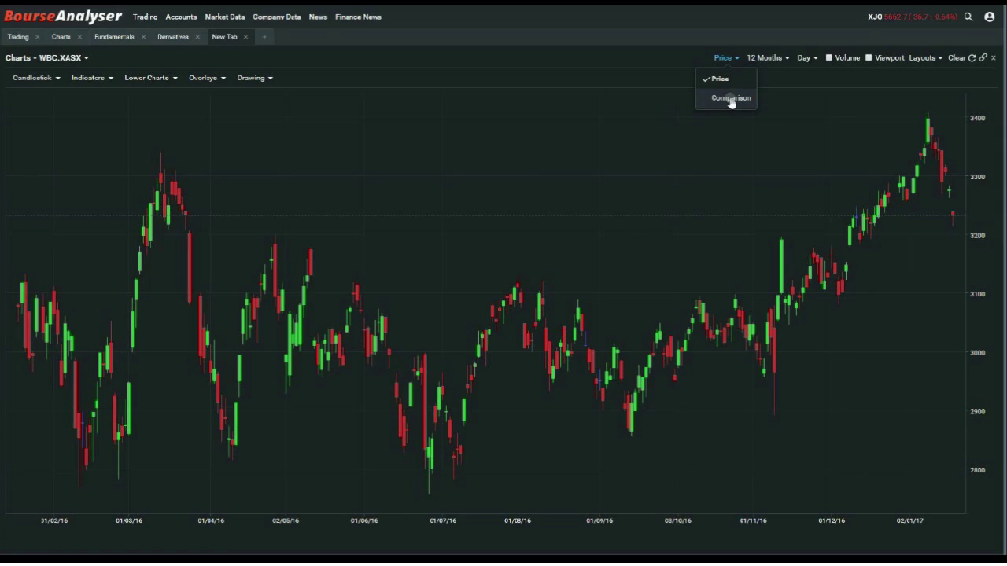
click(730, 98)
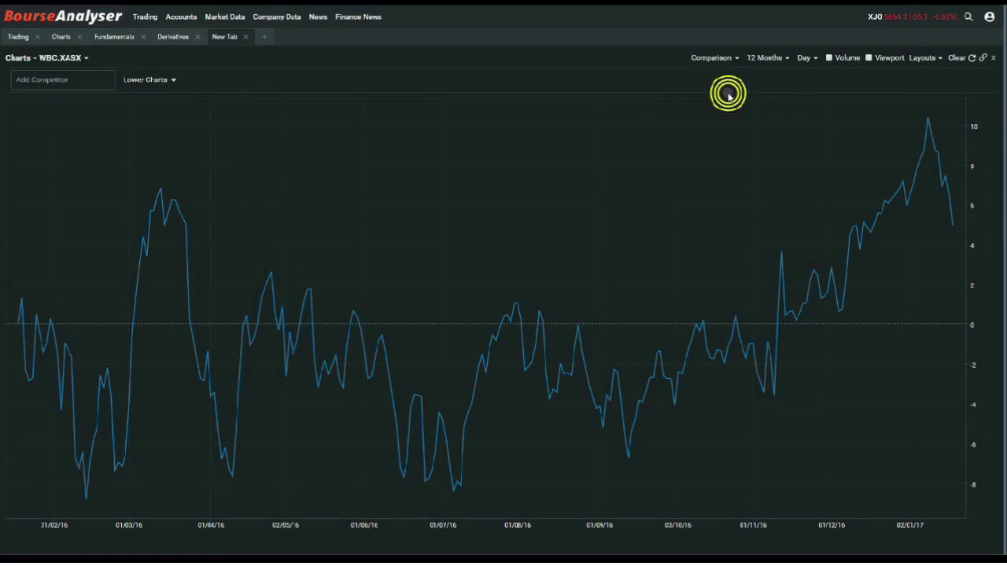
click(82, 79)
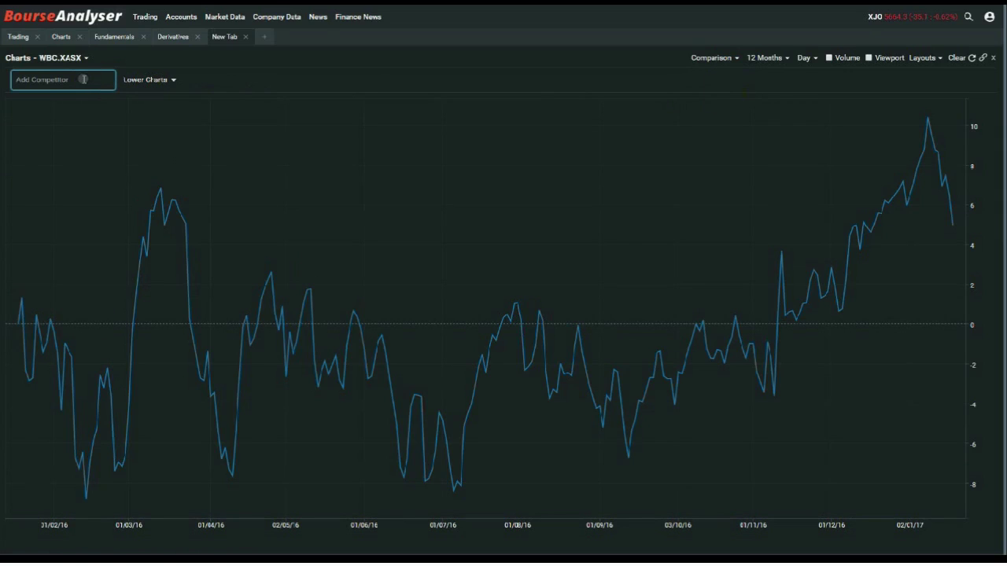
text(cba)
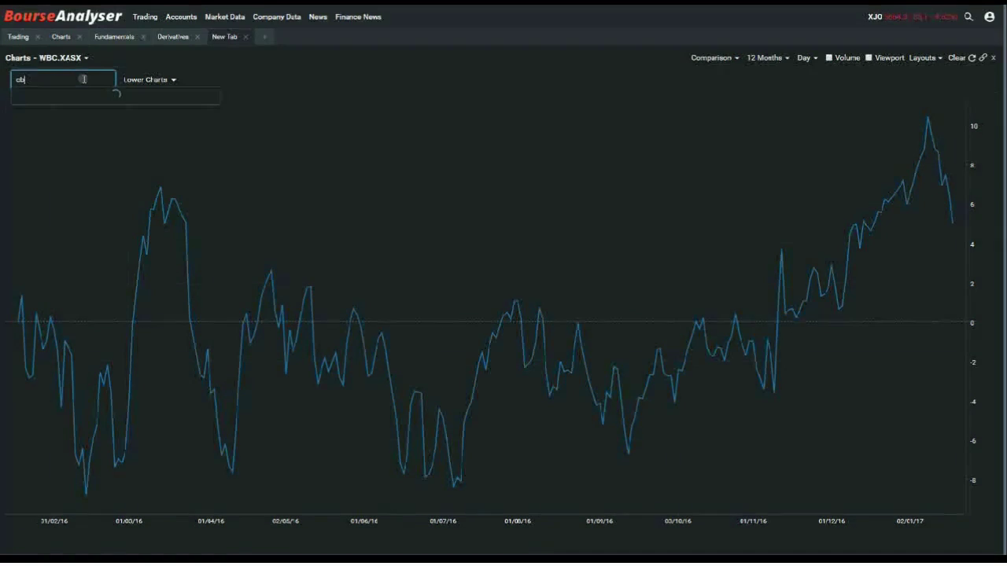
click(81, 98)
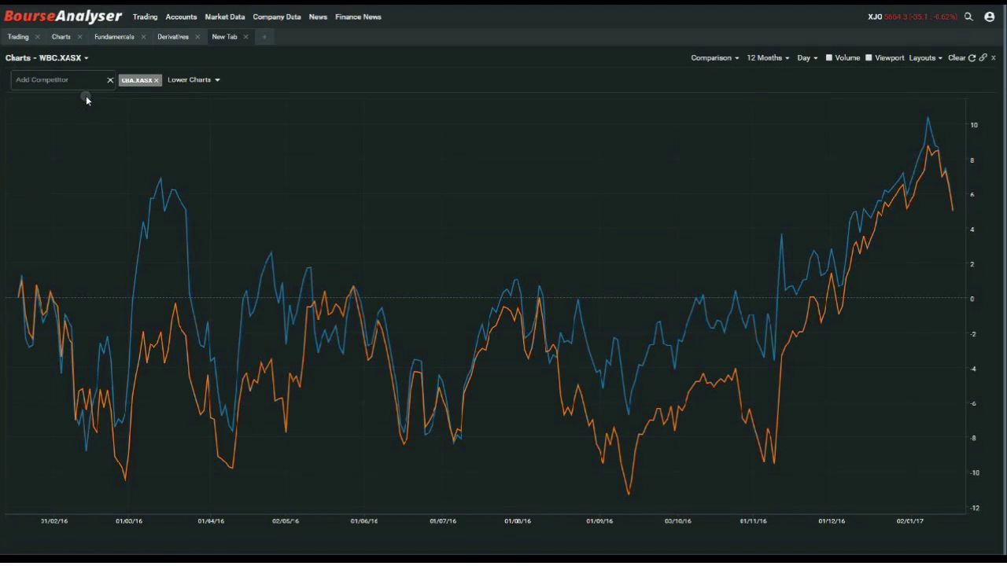
click(157, 81)
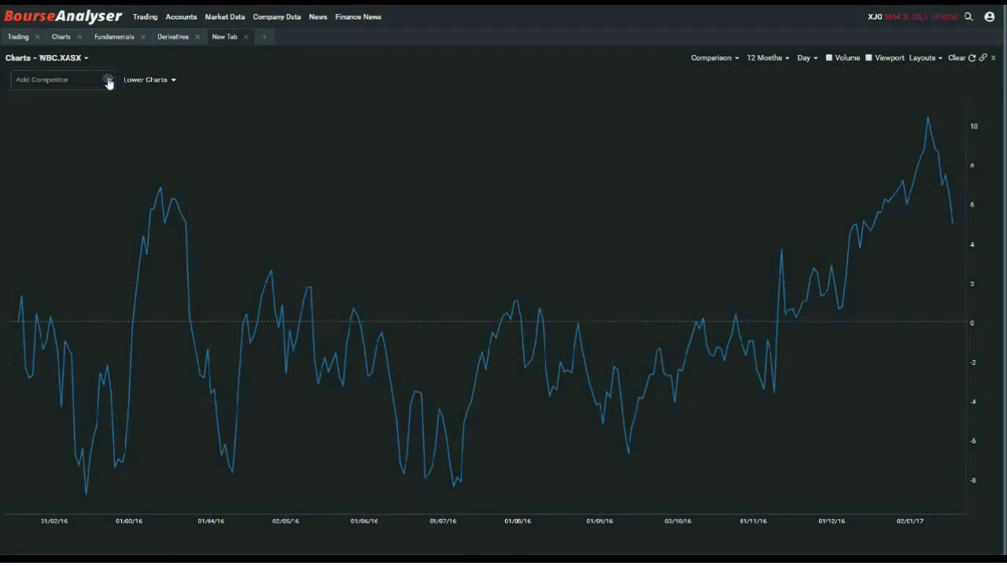
click(724, 59)
Return to the price chart showing 6 Months of data with monthly bars
click(707, 81)
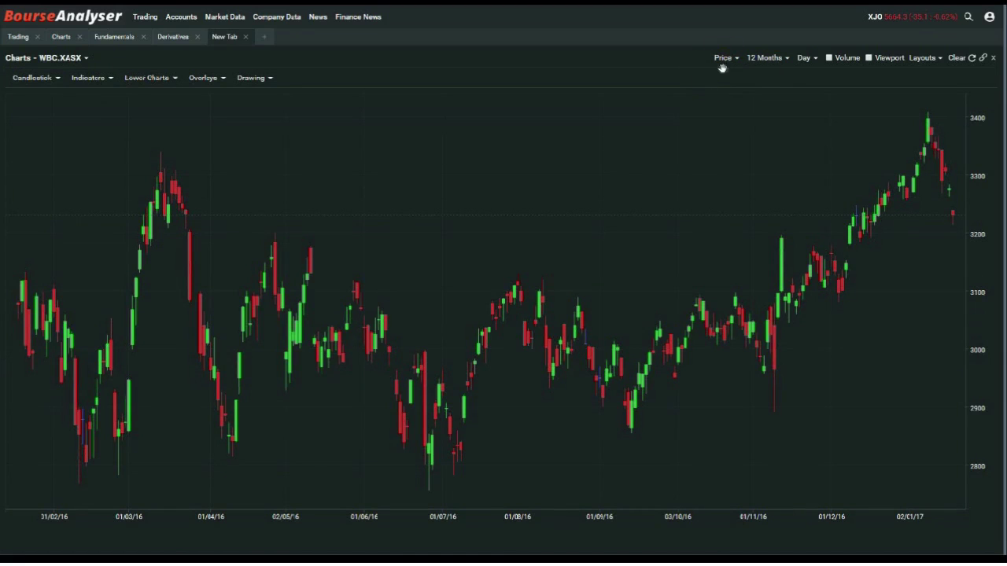
click(785, 61)
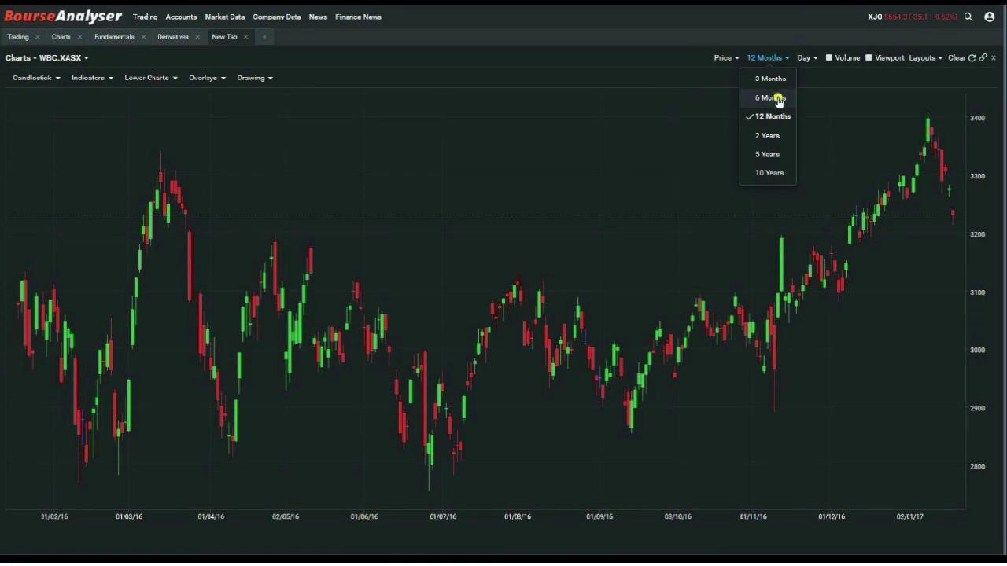
click(777, 98)
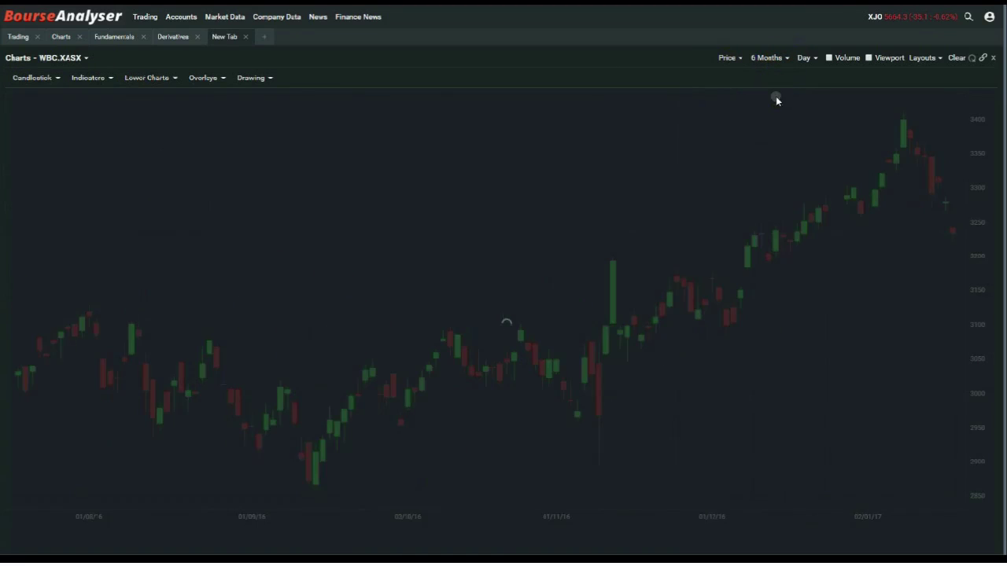
click(816, 62)
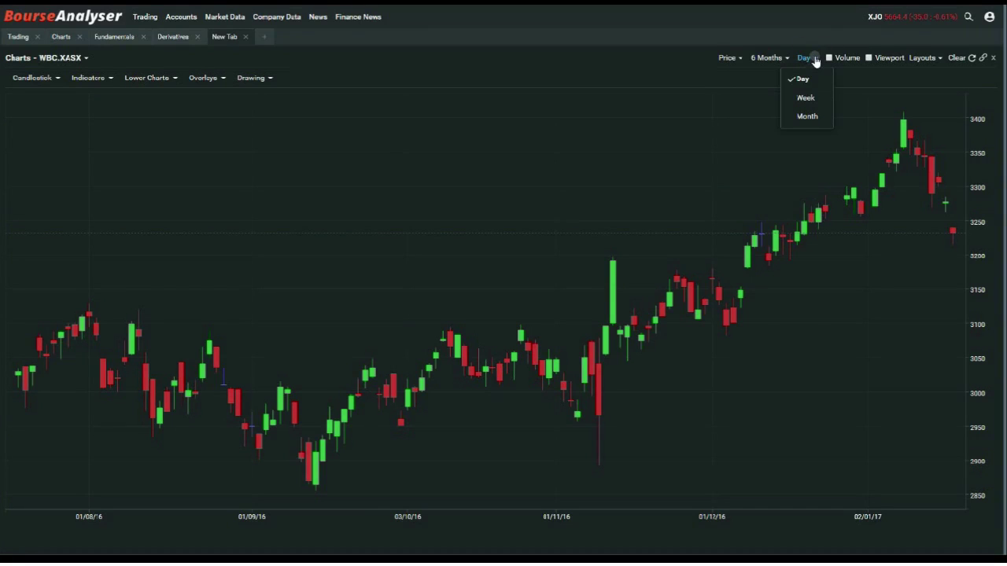
click(808, 117)
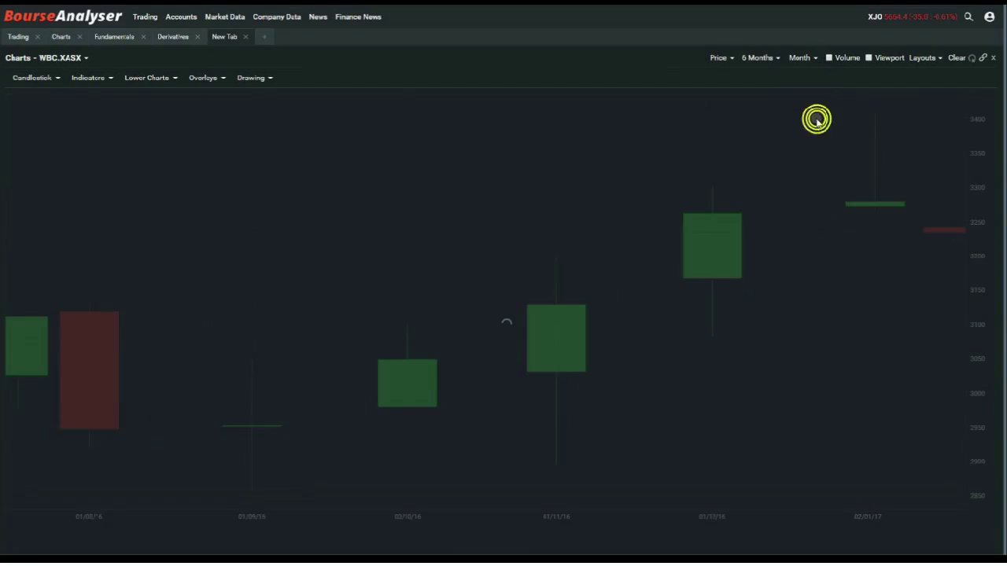
Briefly view 10 Years, then go back to 6 Months of daily bars
click(775, 60)
click(759, 172)
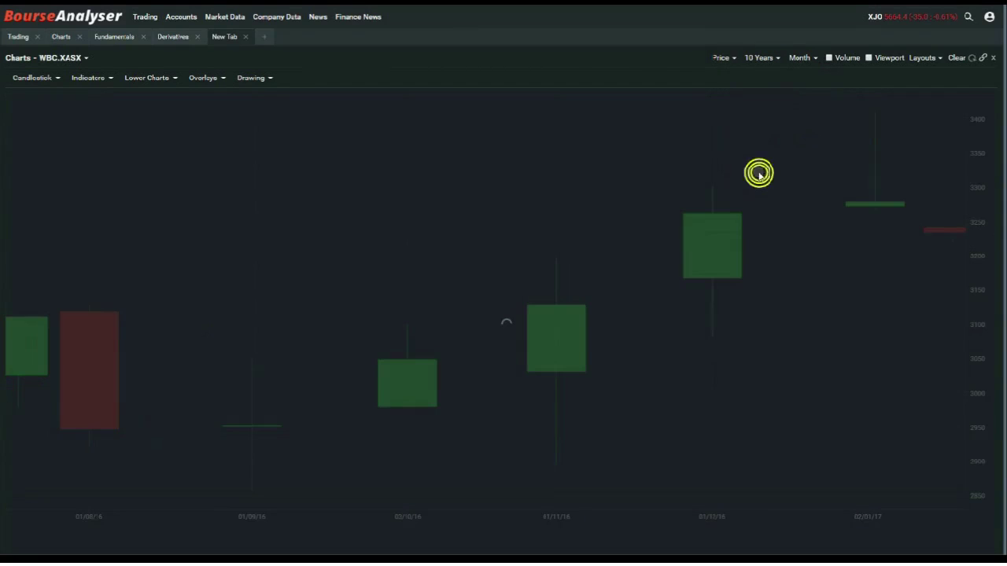
click(780, 59)
click(803, 59)
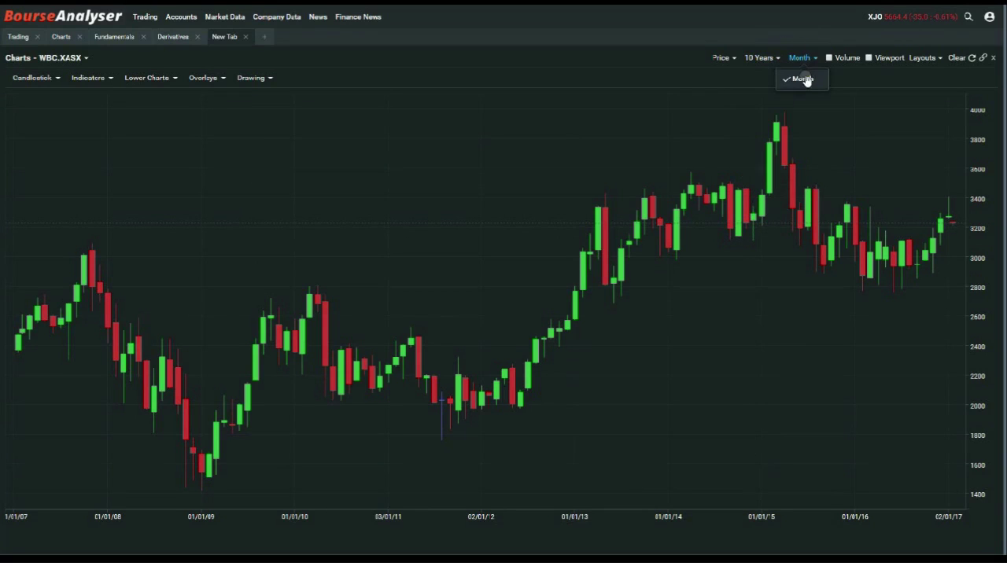
click(777, 60)
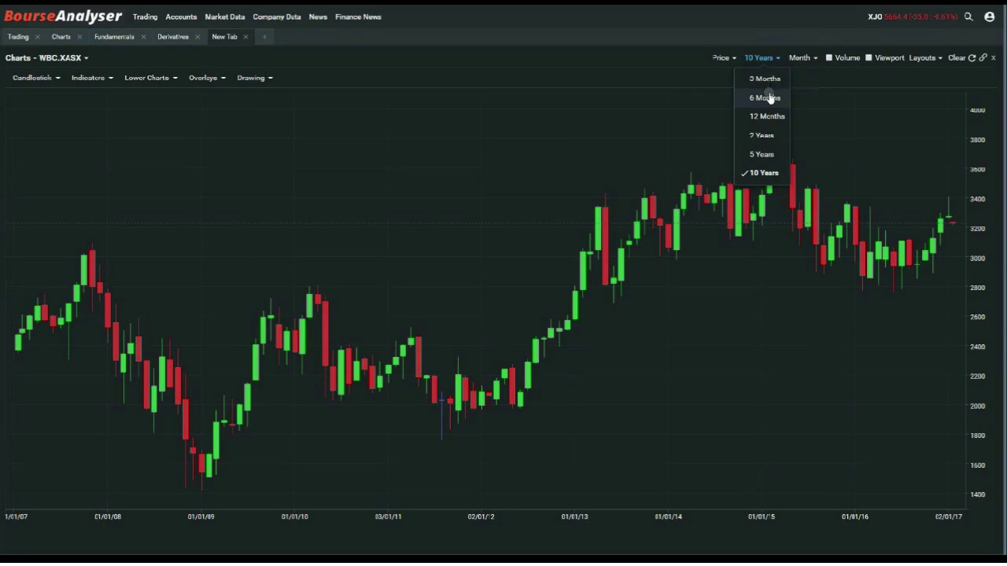
click(769, 98)
click(809, 58)
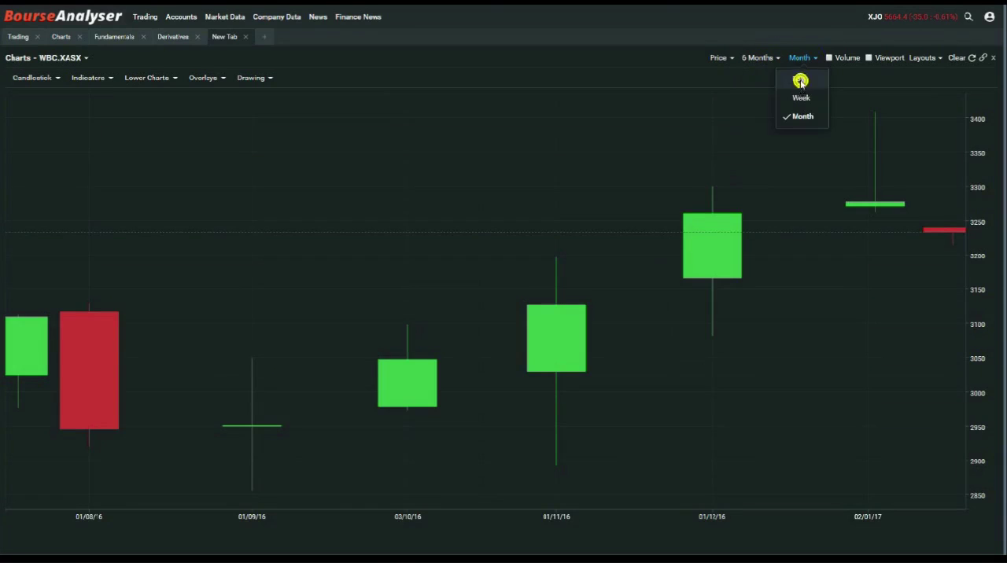
click(799, 82)
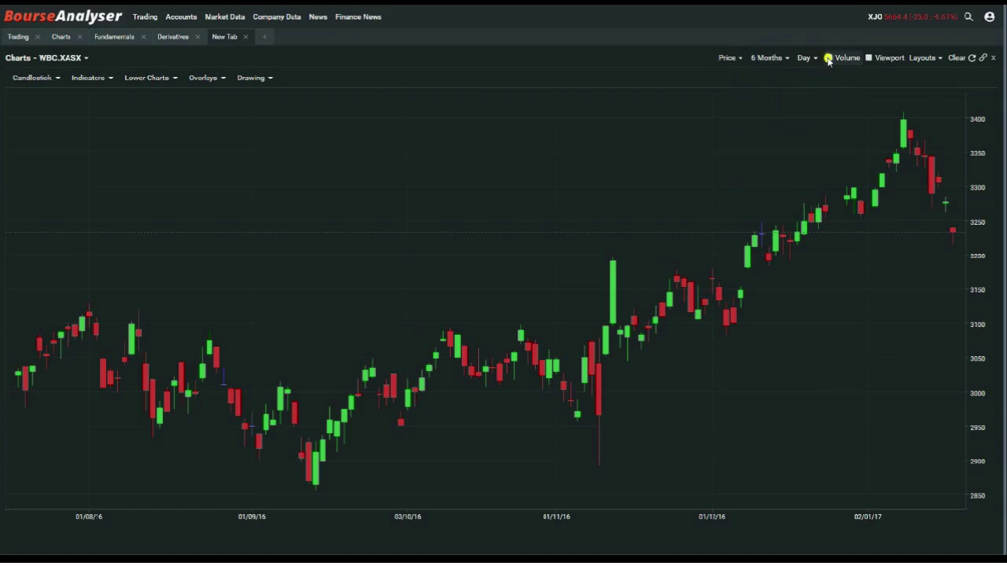
Show the volume and viewport panes and zoom to mid-November through January
click(829, 59)
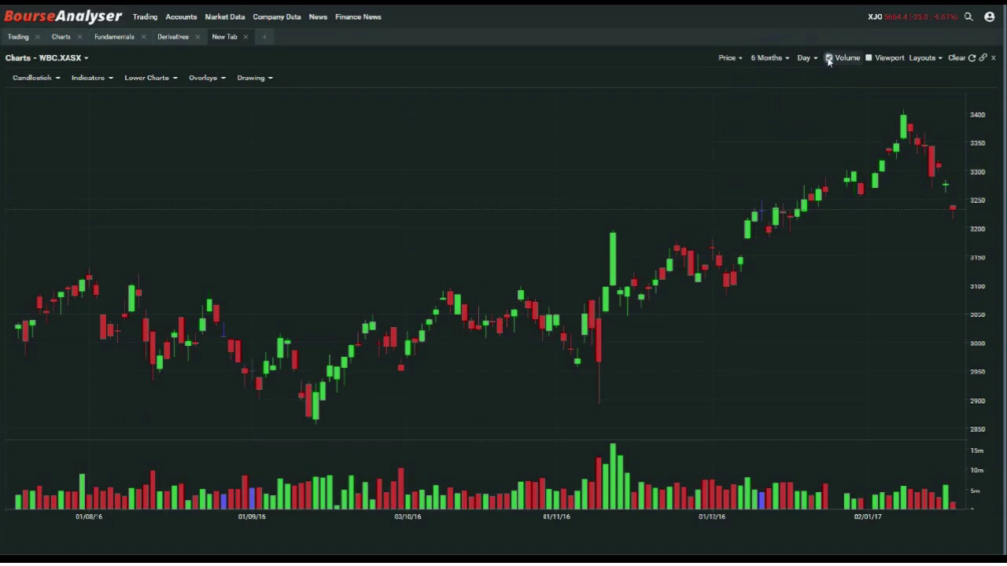
click(870, 59)
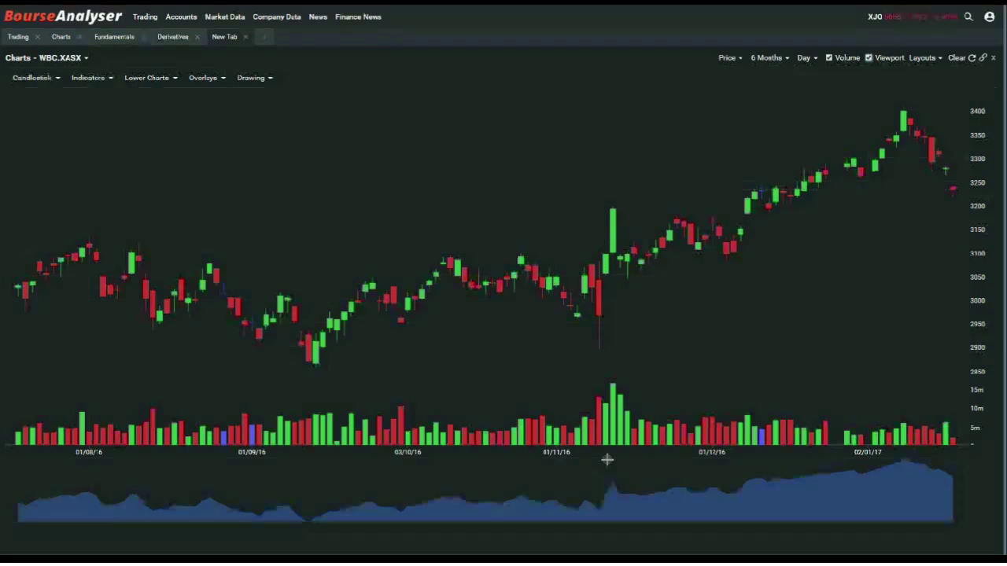
drag(608, 459, 608, 461)
drag(642, 464, 962, 470)
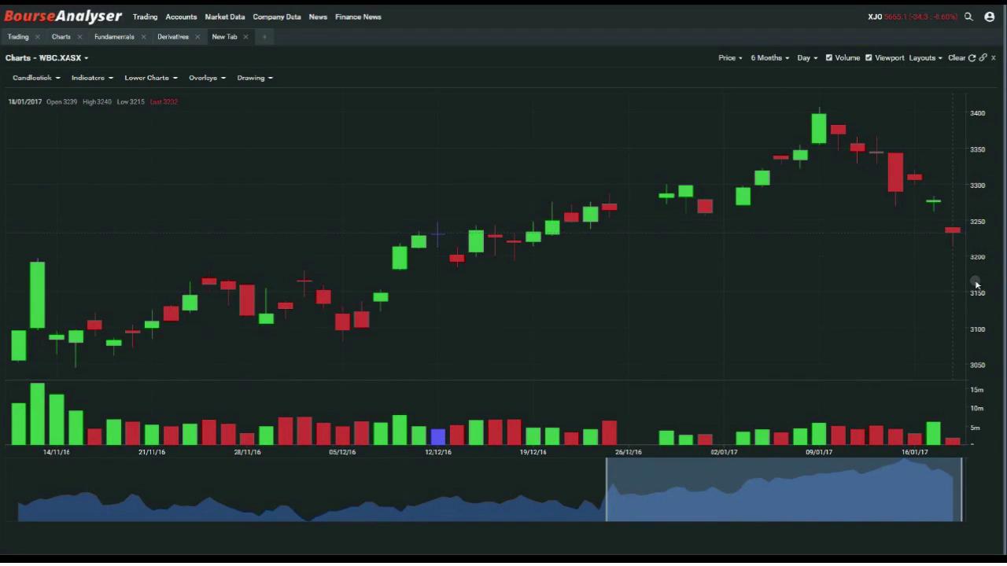
Reset the chart to the full period and measure the change between two points
click(563, 485)
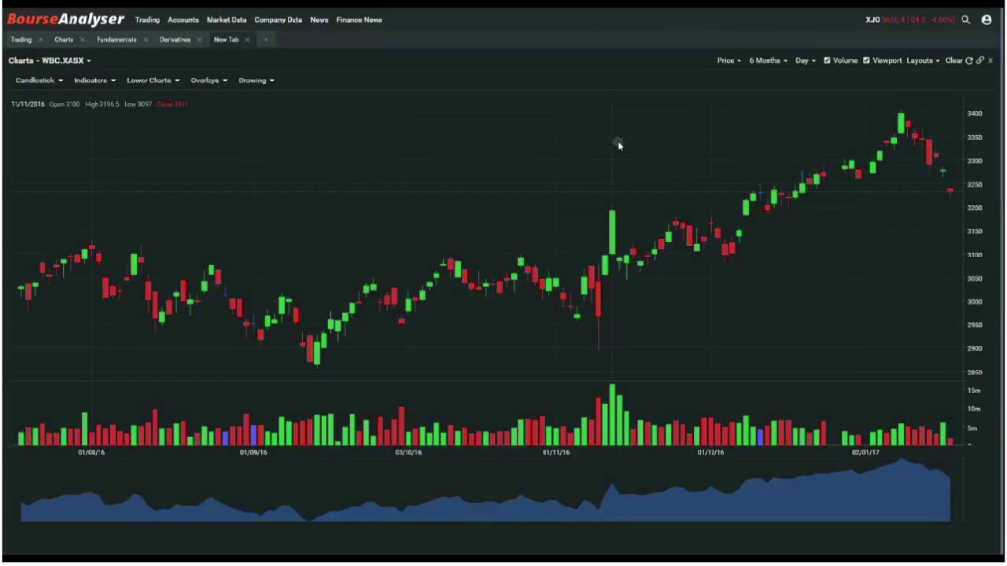
click(614, 146)
drag(614, 146, 882, 140)
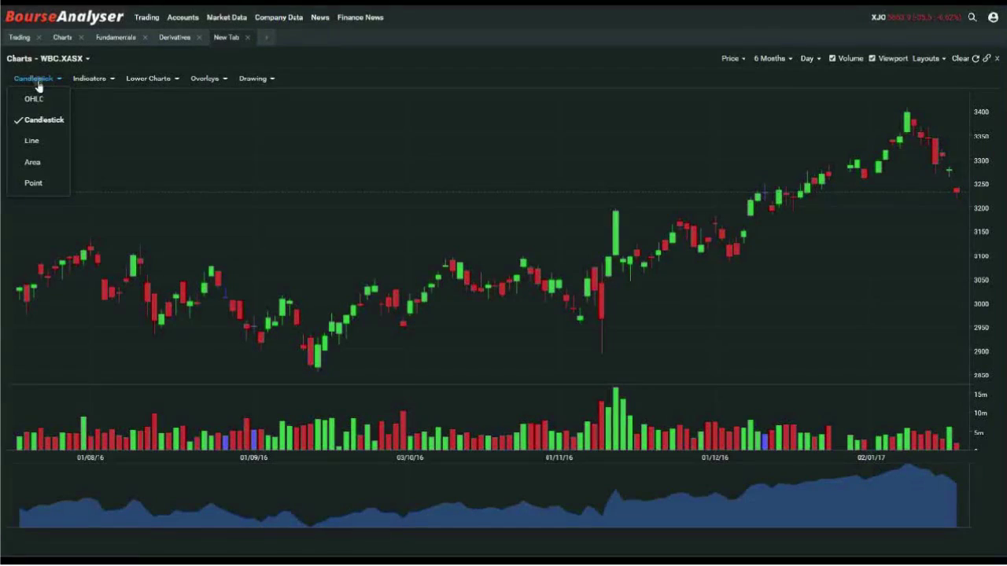
Switch to OHLC bars and add an Exponential Moving Average with period 30
click(38, 97)
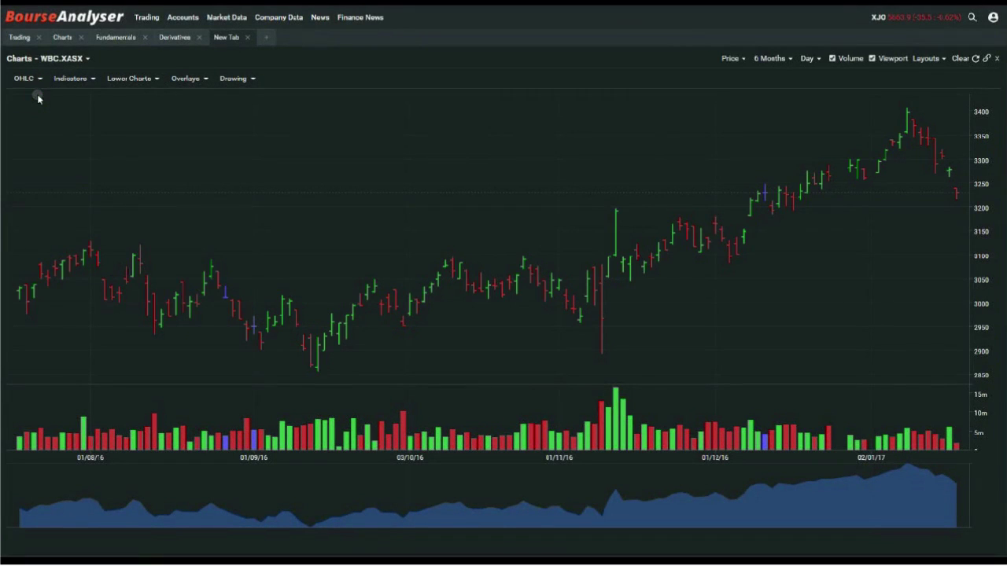
click(82, 80)
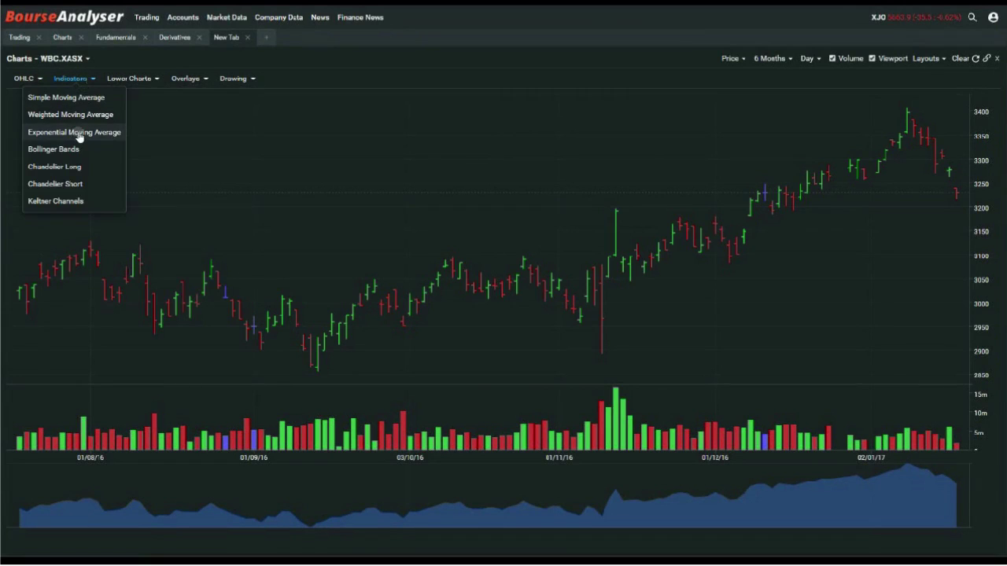
click(79, 134)
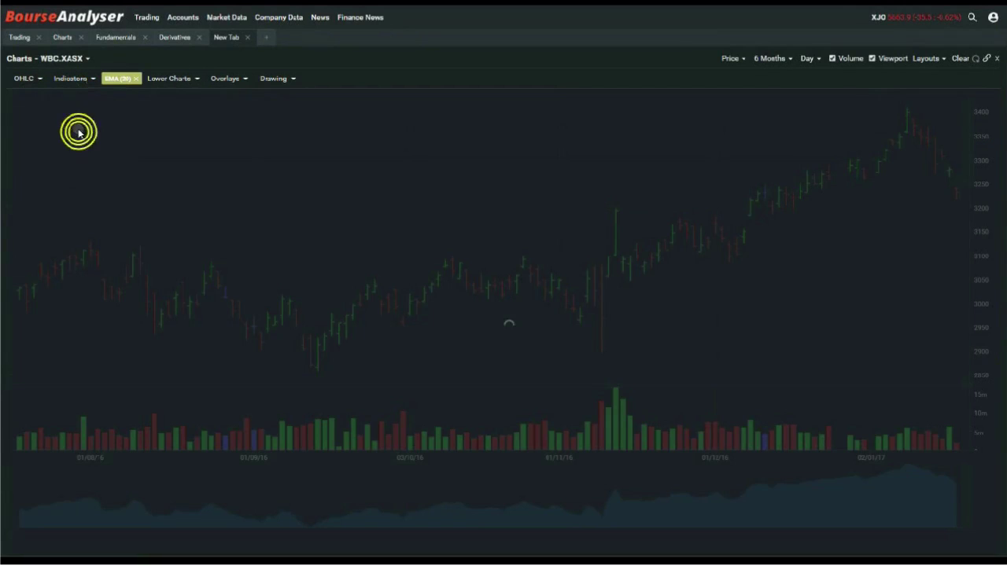
click(122, 81)
double_click(109, 107)
text(30)
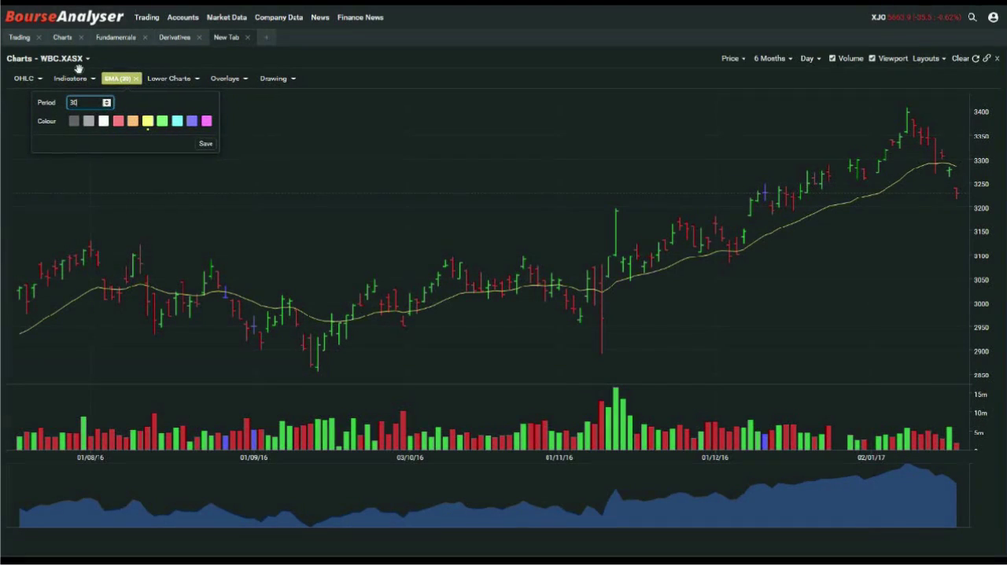
click(206, 145)
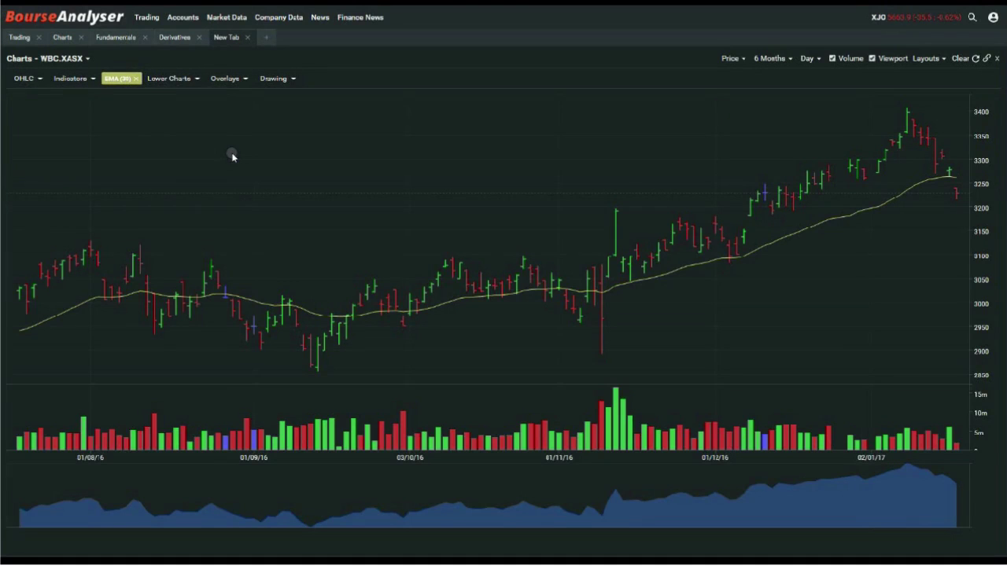
Add a cyan Simple Moving Average with period 12
click(96, 78)
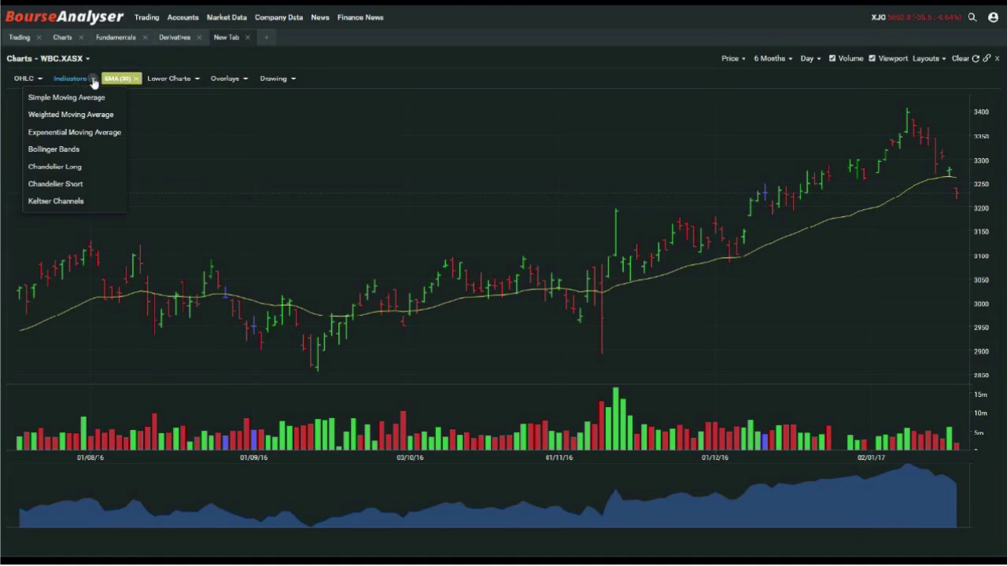
click(84, 96)
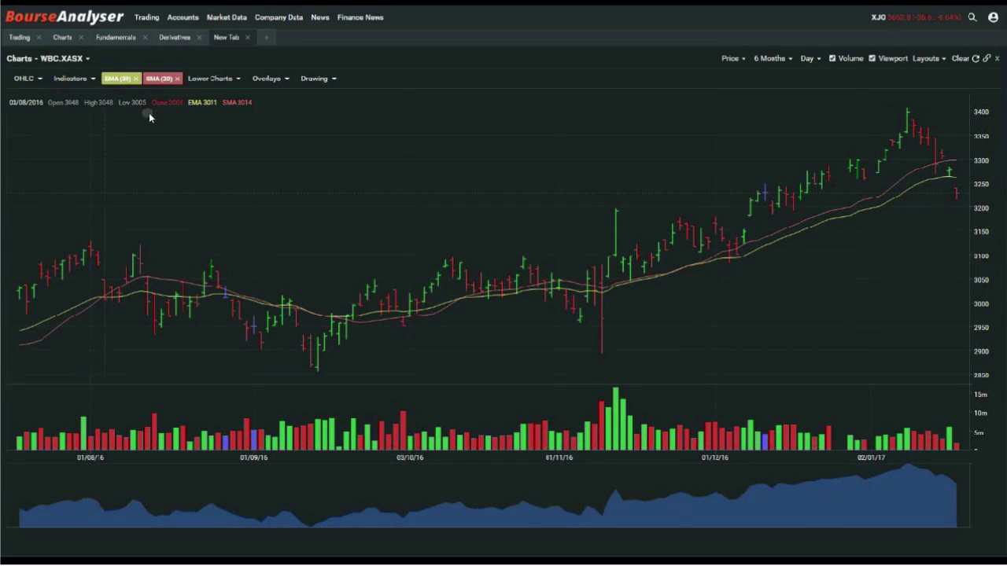
click(169, 78)
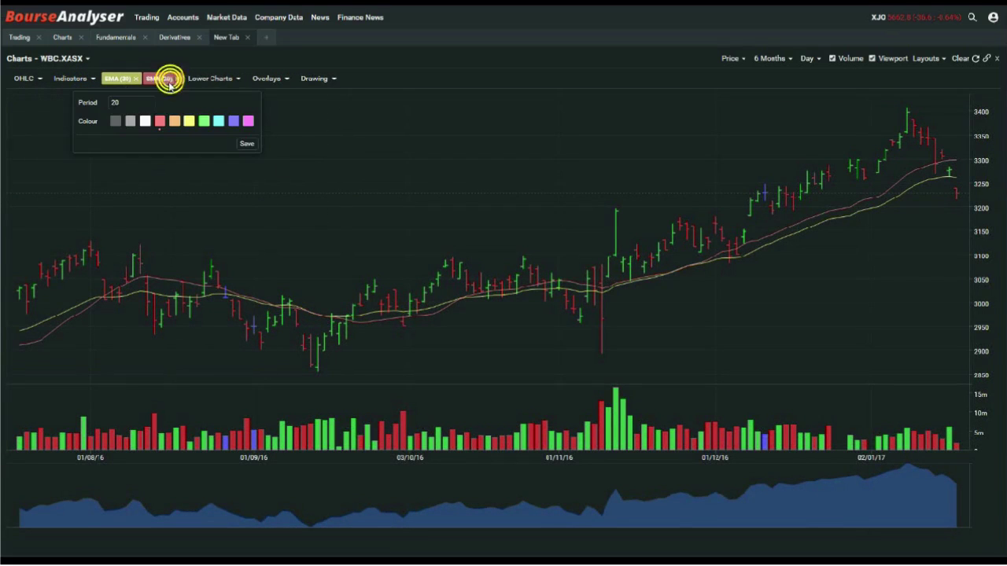
double_click(124, 102)
text(12)
click(218, 120)
click(246, 143)
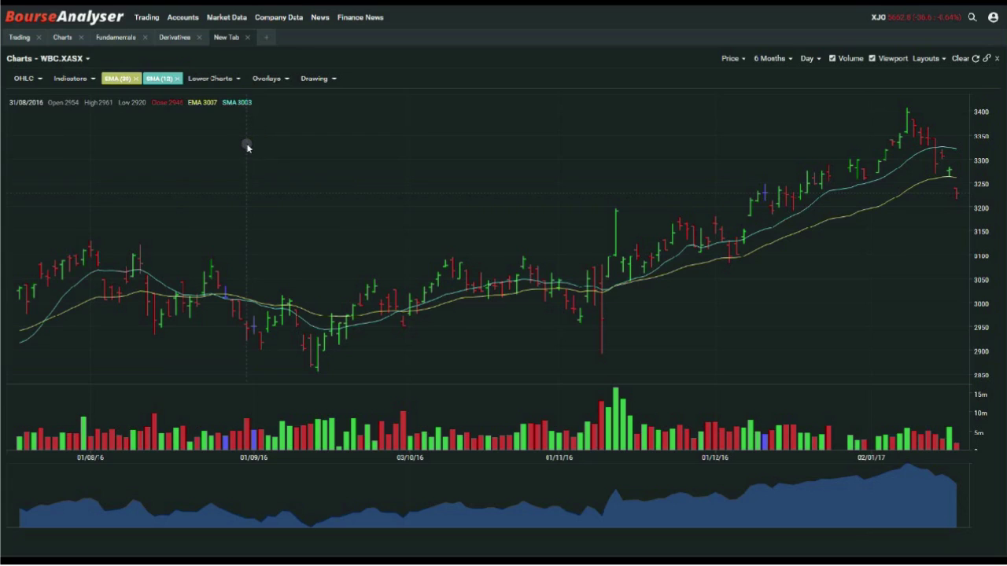
Add a Relative Strength Index pane below prices and show 12 Months of data
click(239, 81)
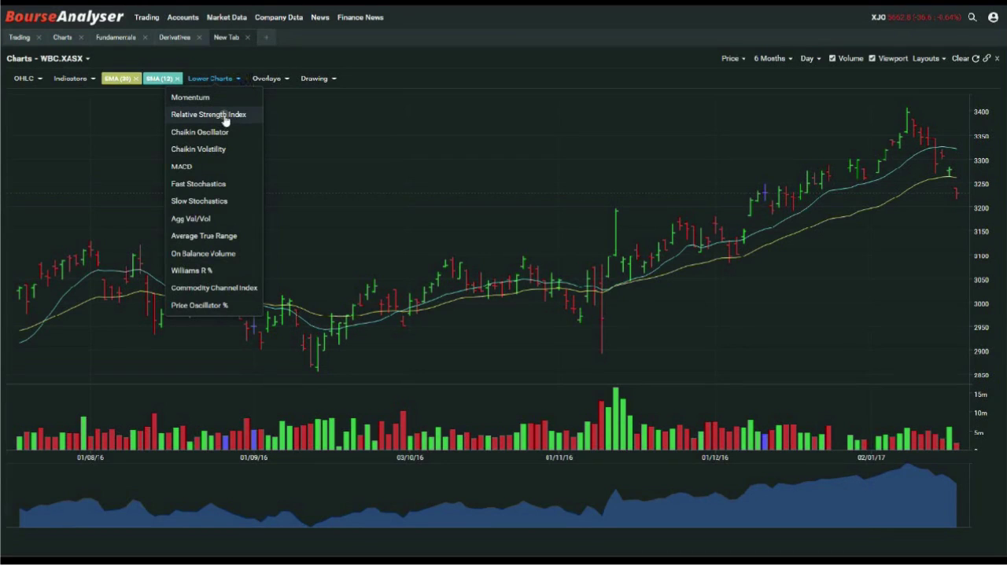
click(225, 115)
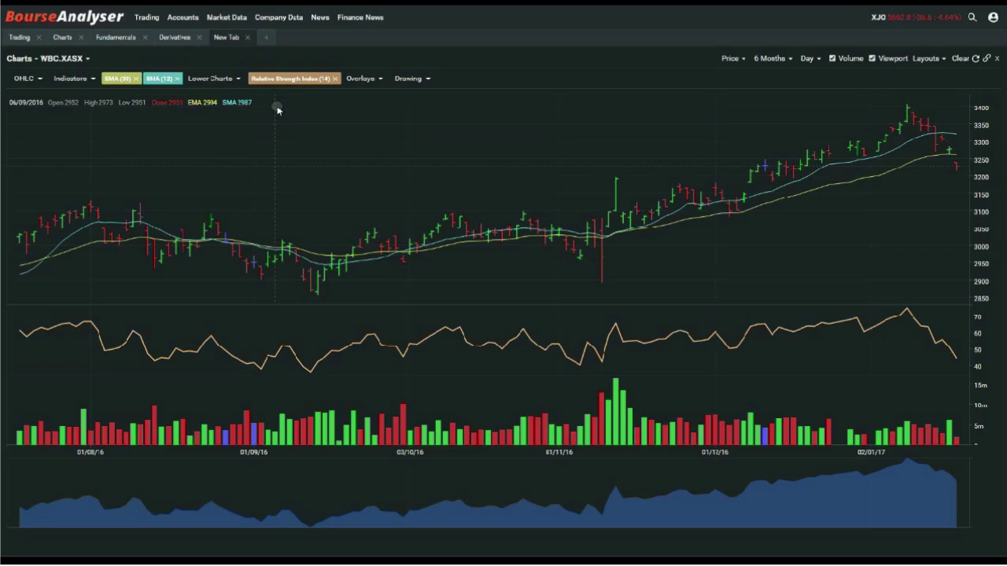
click(787, 59)
click(778, 118)
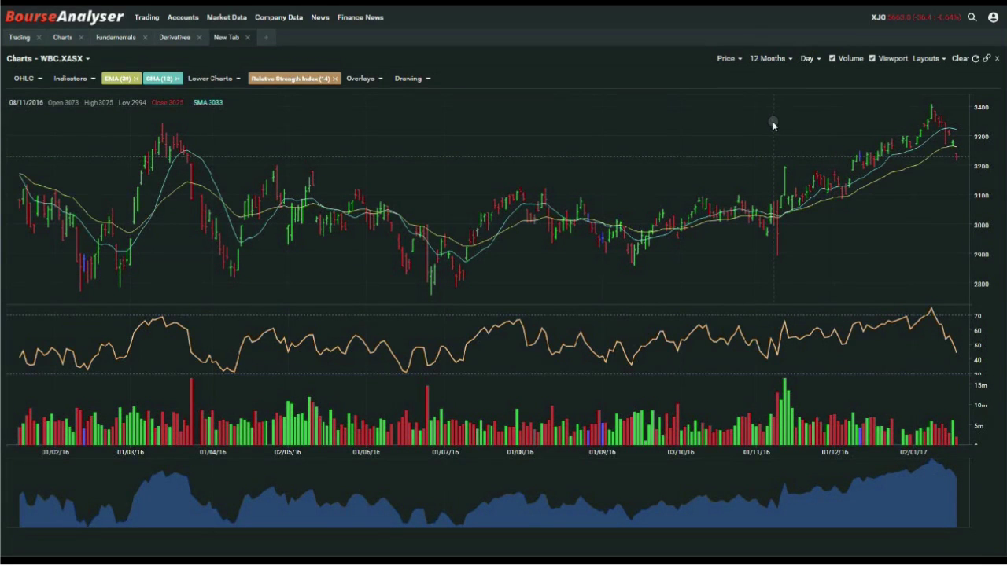
Save the current chart setup as a new layout named 'demo'
click(935, 60)
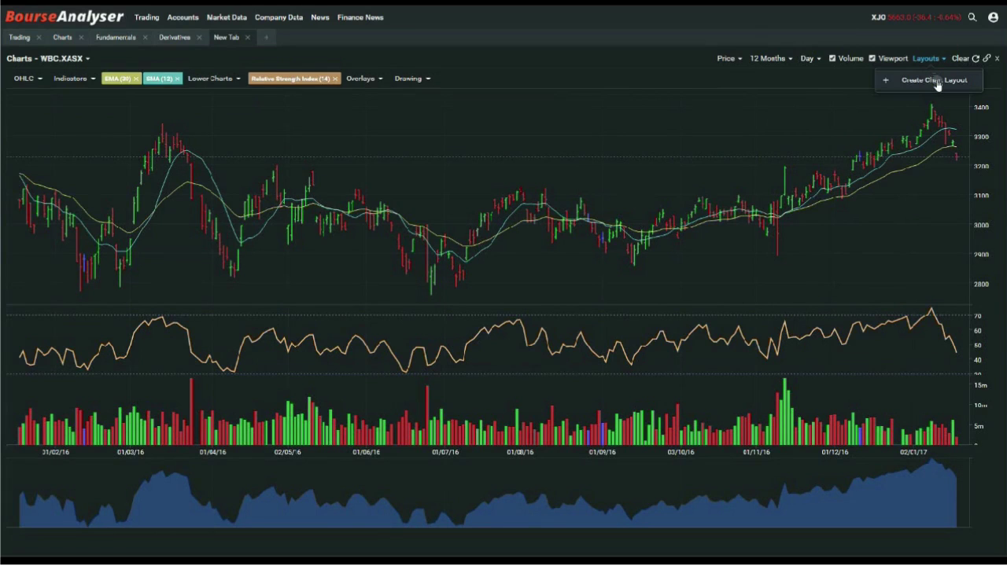
click(935, 82)
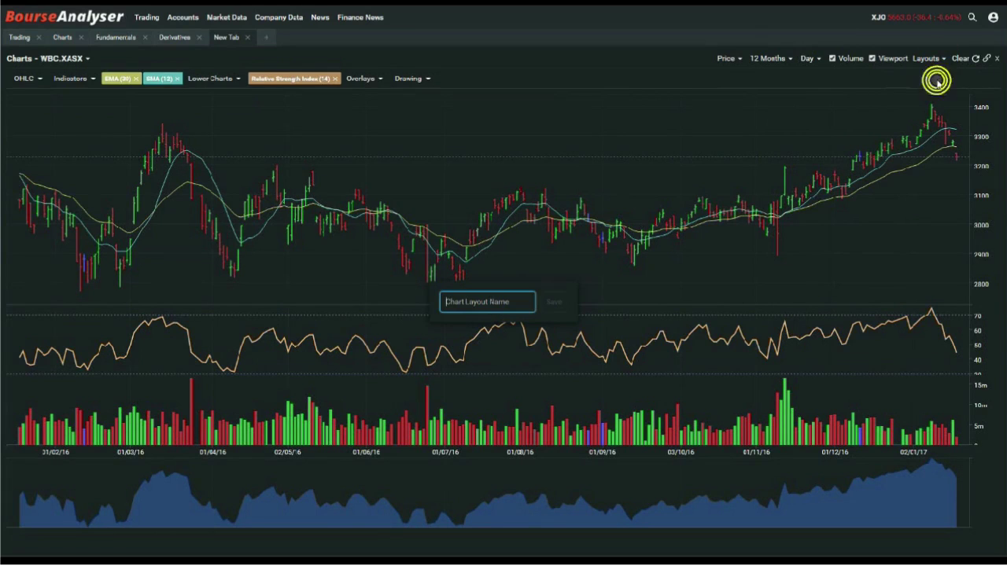
text(demo)
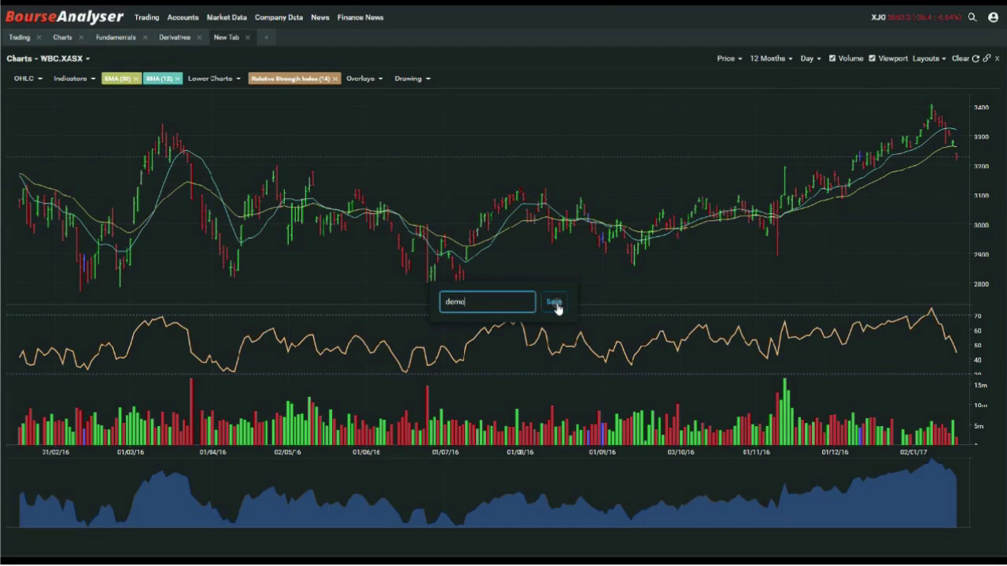
click(556, 303)
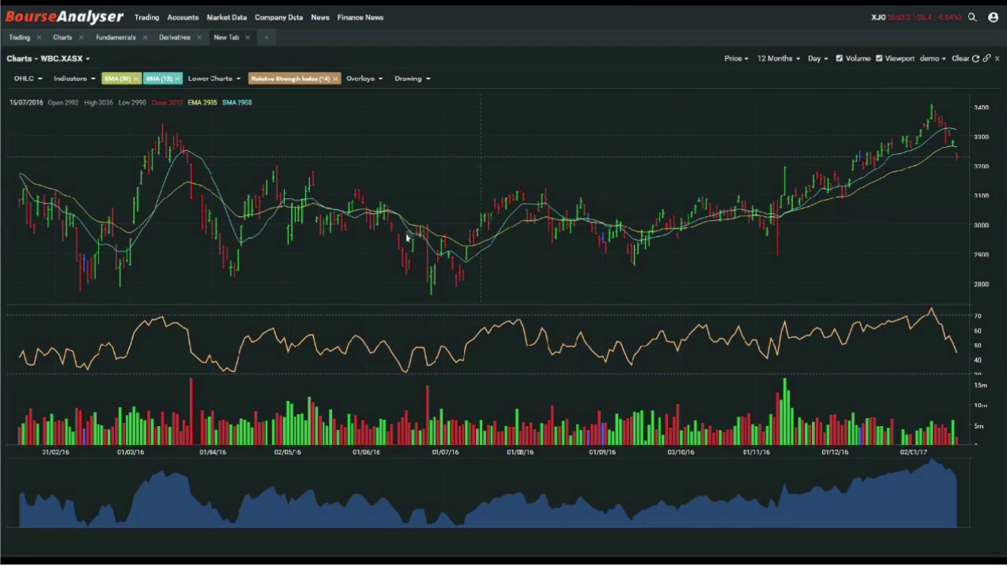
Switch the chart to CBA.XASX, then ANZ.XASX, and go to the Charts workspace
click(57, 61)
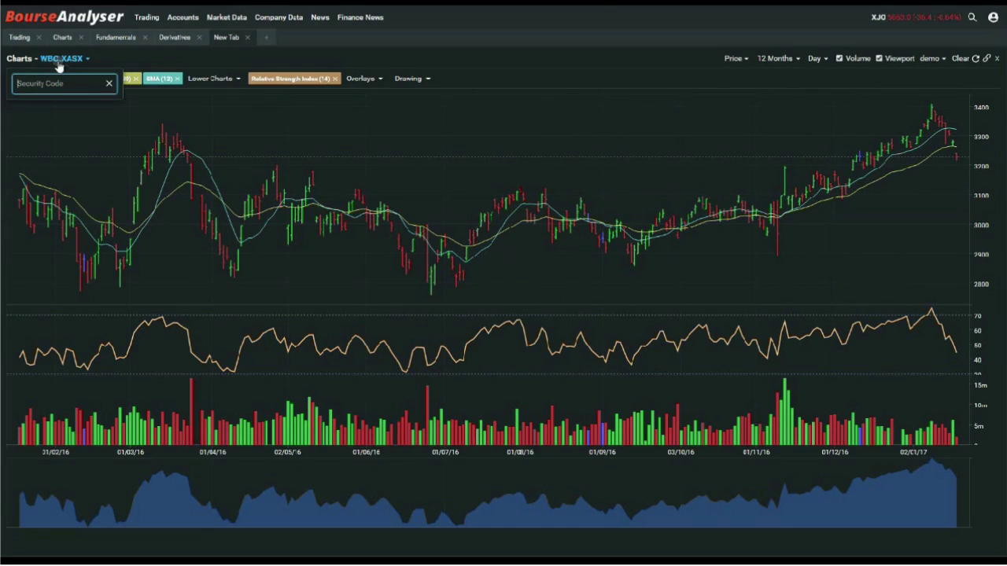
text(cba)
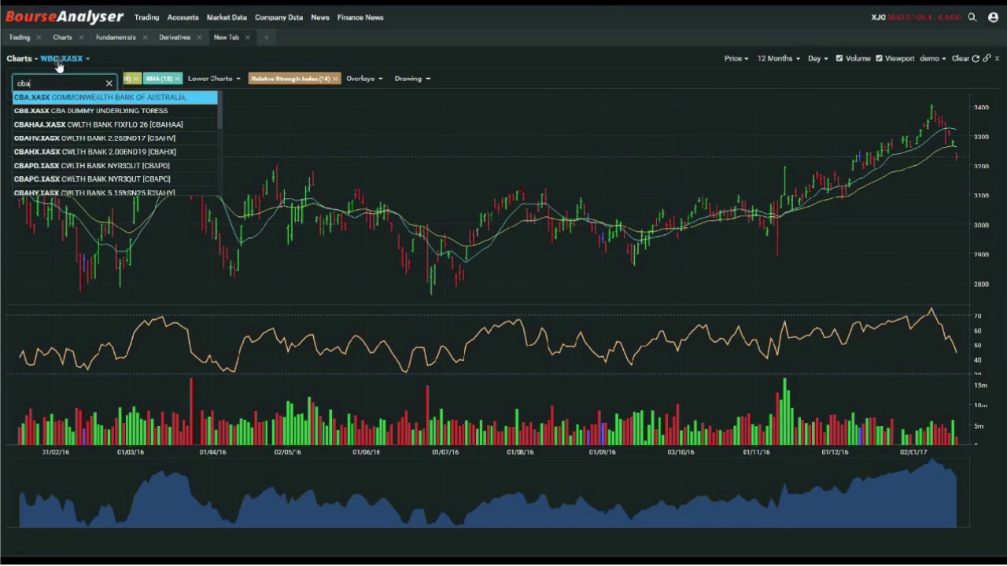
key(Return)
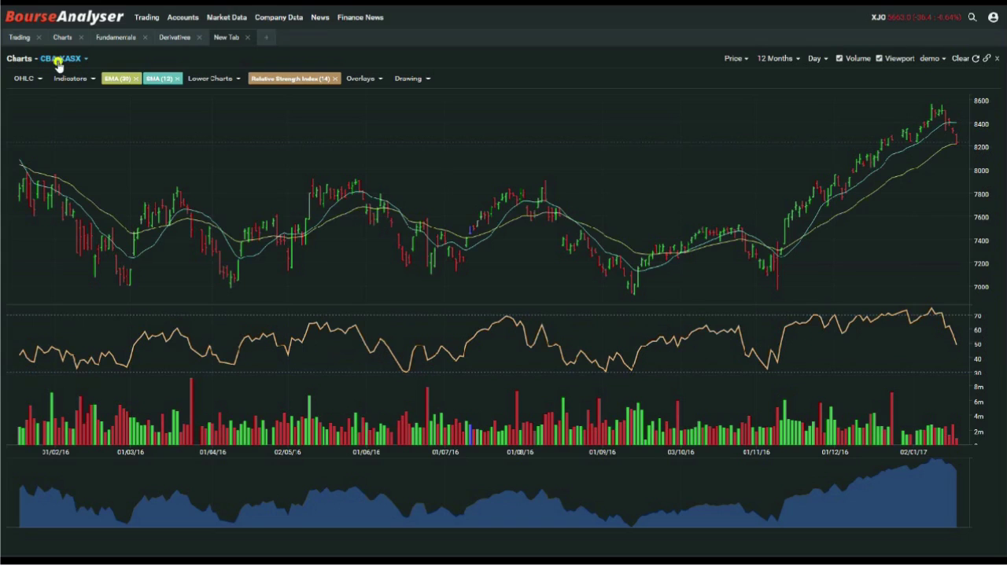
click(59, 59)
text(anz)
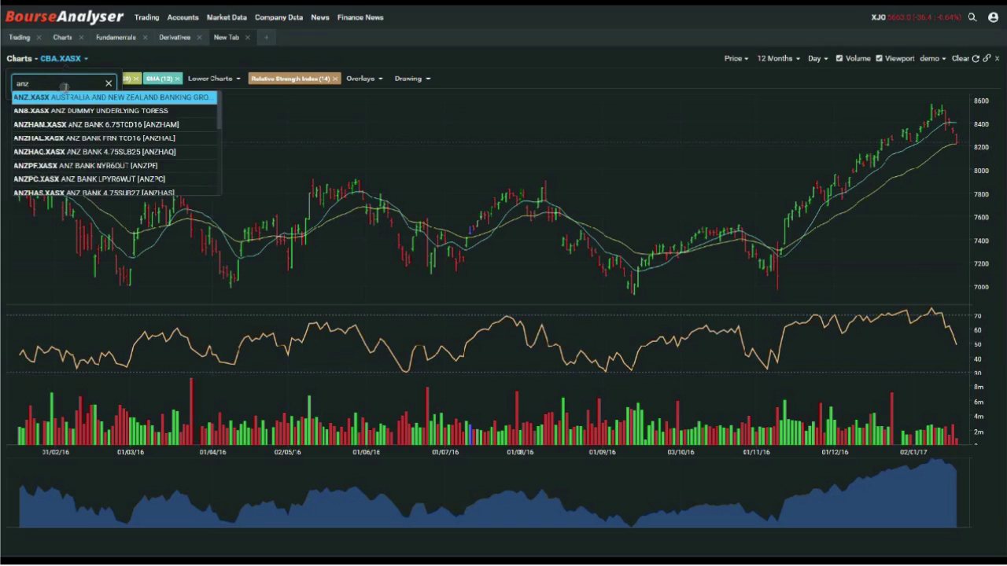
click(67, 95)
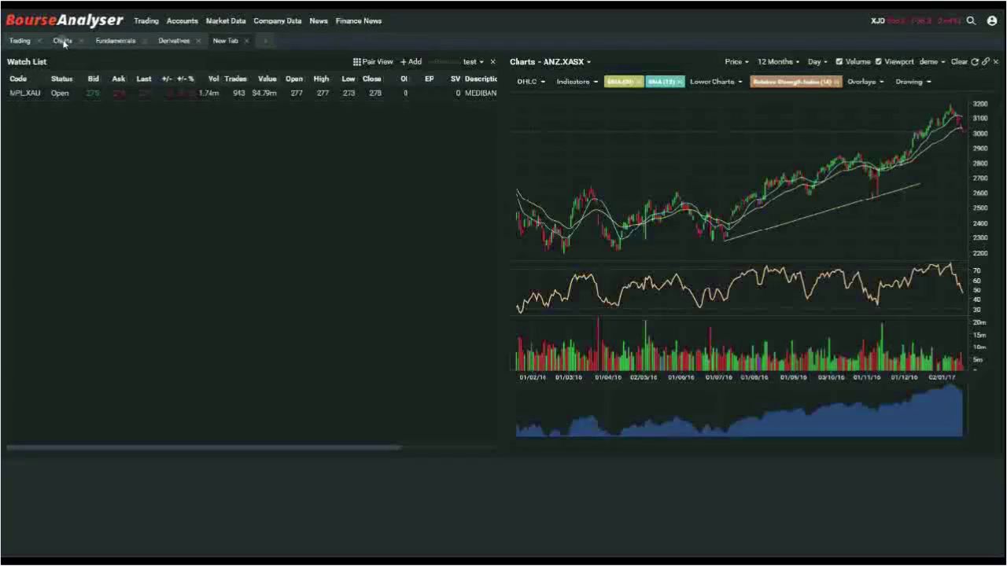
click(62, 40)
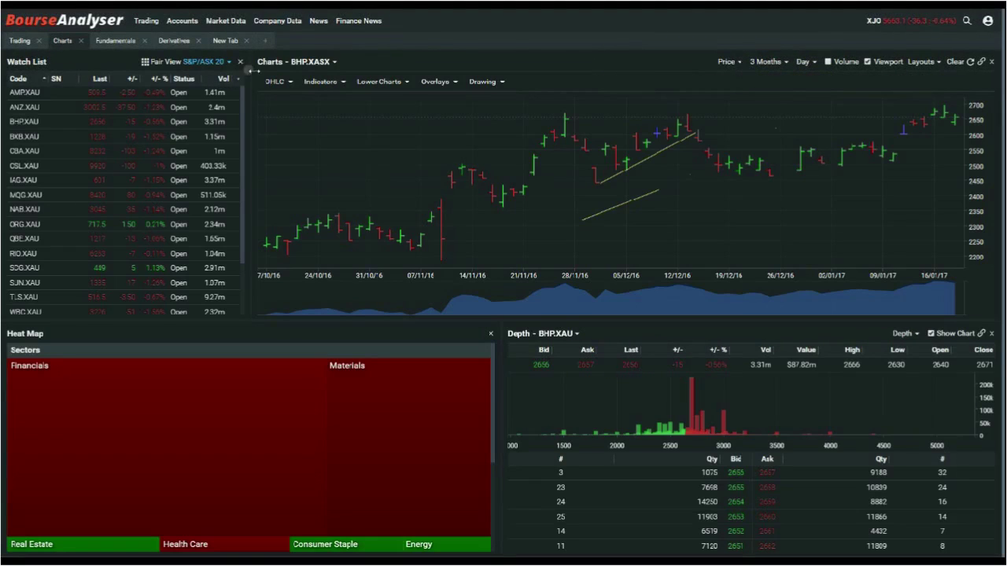
Apply the 'demo' layout to the workspace chart, then view CBA.XAU, CSL.XAU and IAG.XAU from the Watch List
click(921, 63)
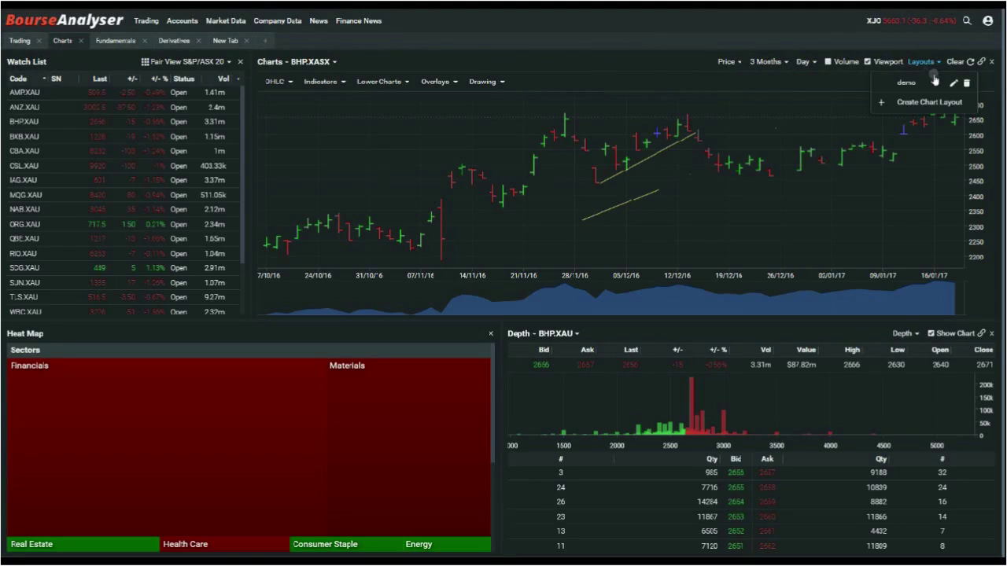
click(915, 83)
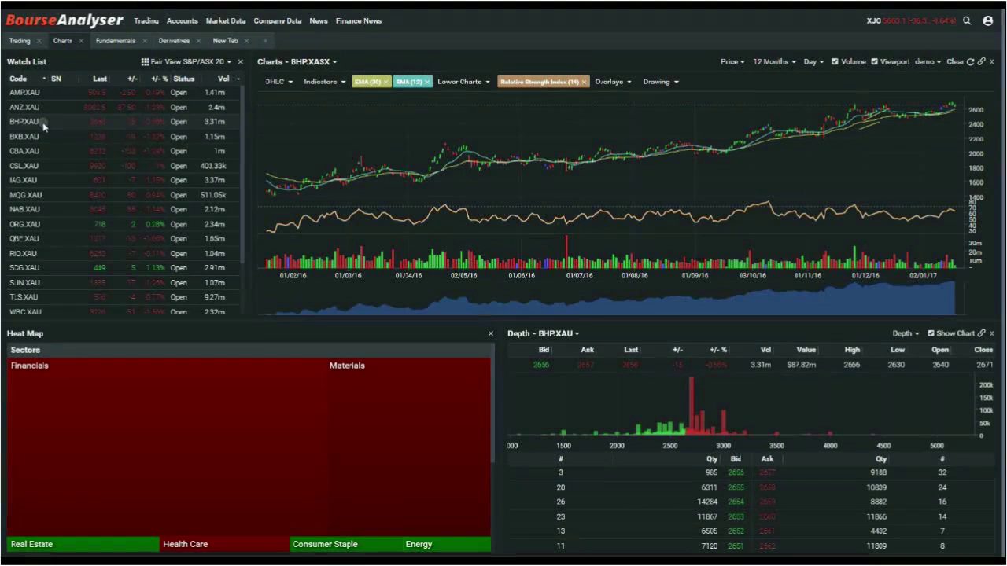
click(31, 150)
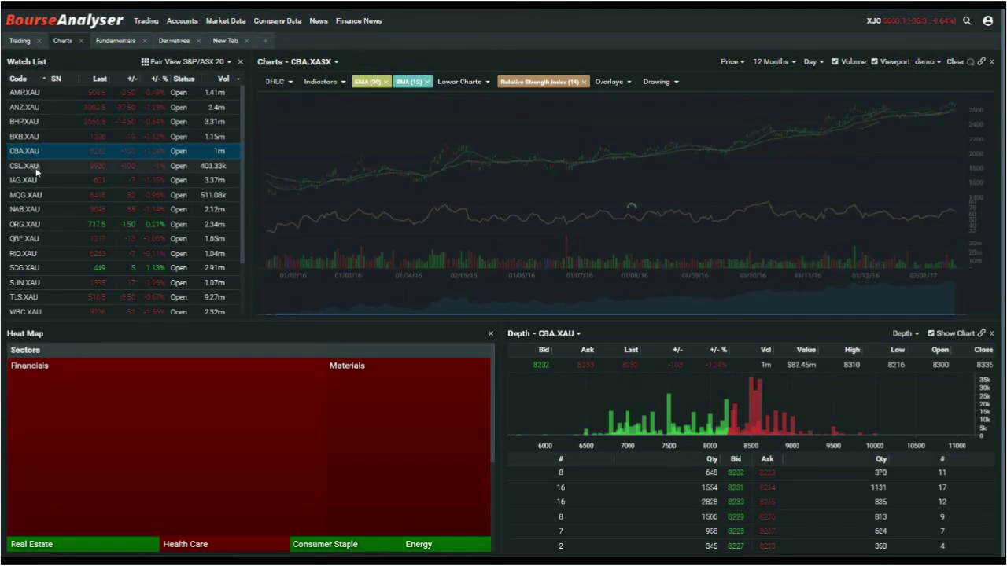
click(32, 166)
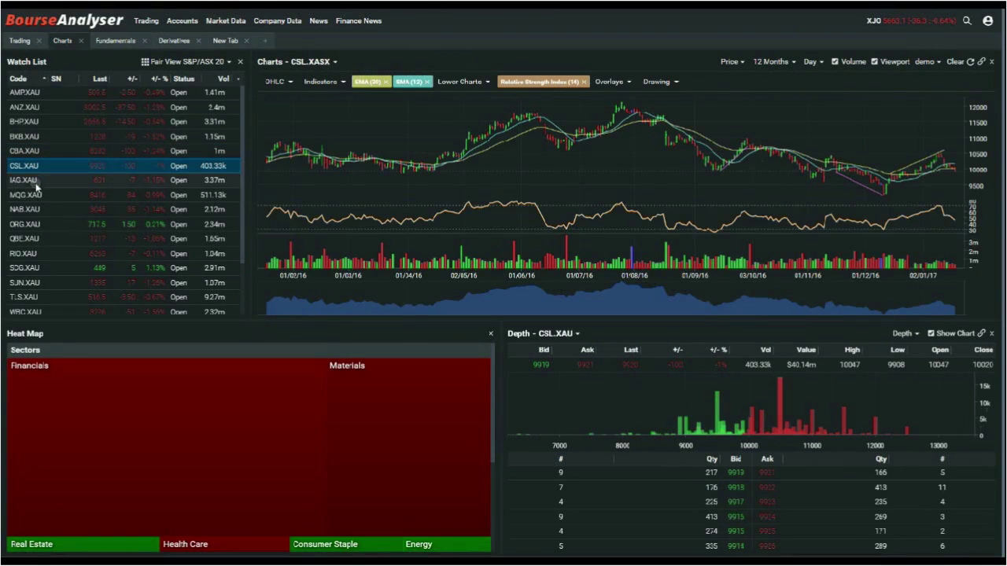
click(36, 181)
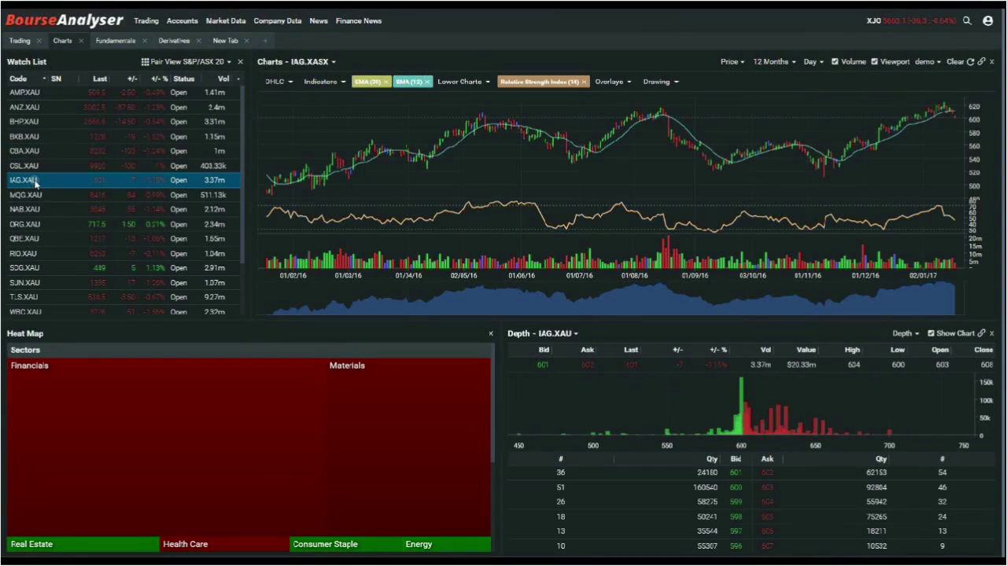